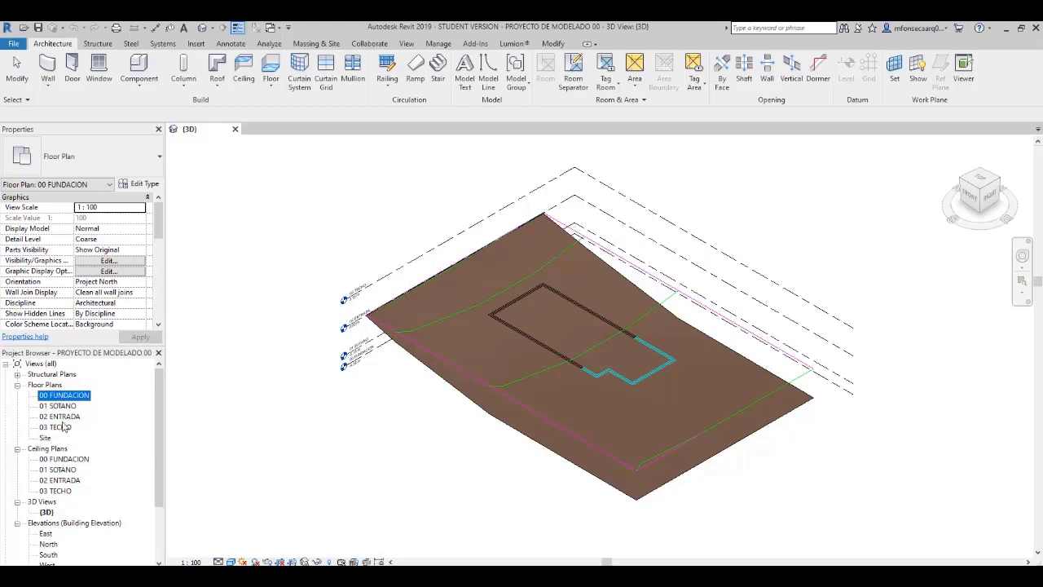
Open the 01 SOTANO floor plan and start a new wall with the Generic - 200mm basic wall type
double_click(59, 406)
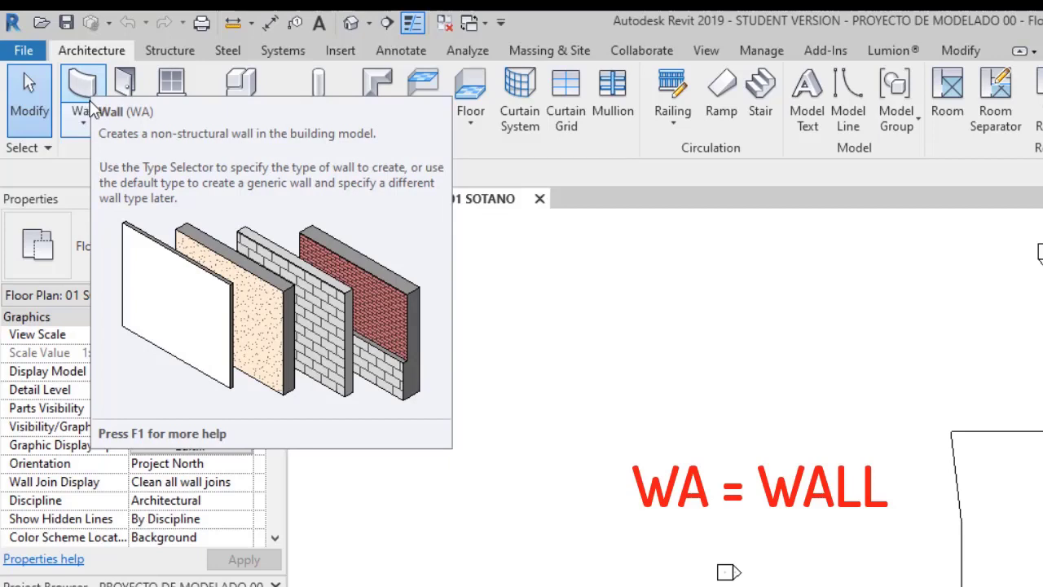
left_click(88, 92)
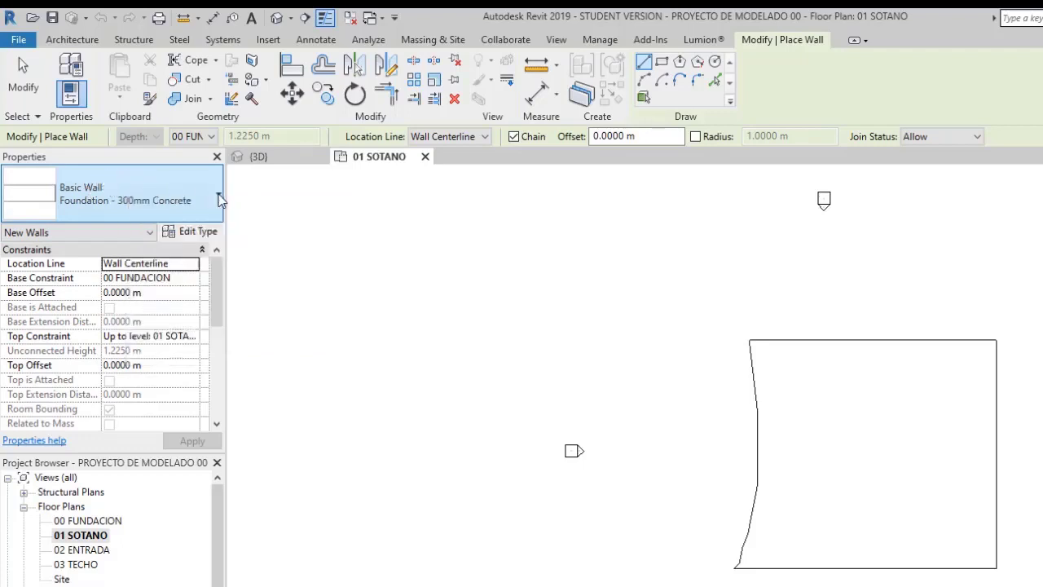
left_click(219, 196)
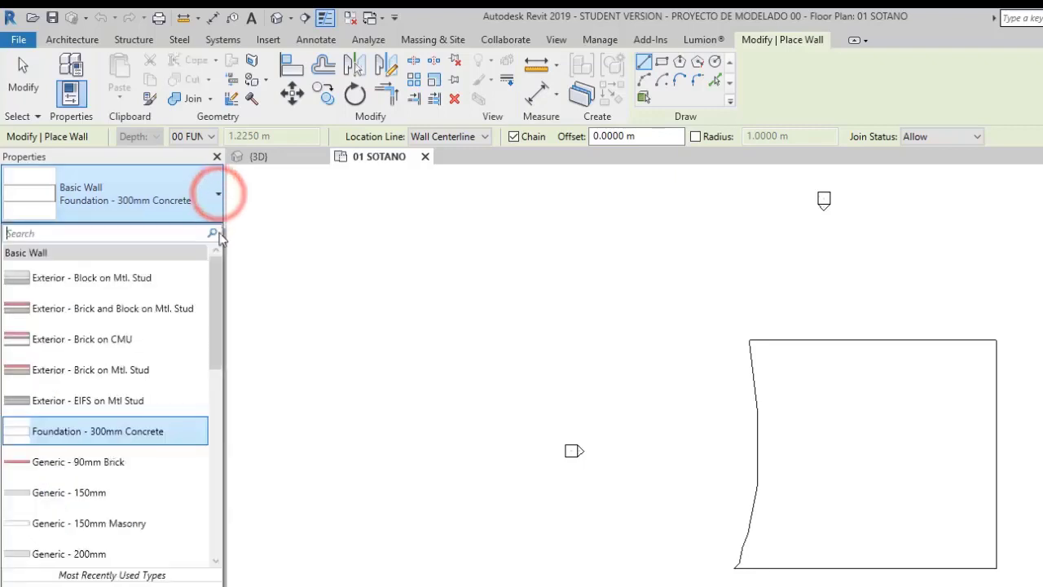
mouse_move(218, 265)
left_mouse_down()
mouse_move(199, 356)
mouse_move(198, 474)
mouse_move(220, 262)
left_mouse_up()
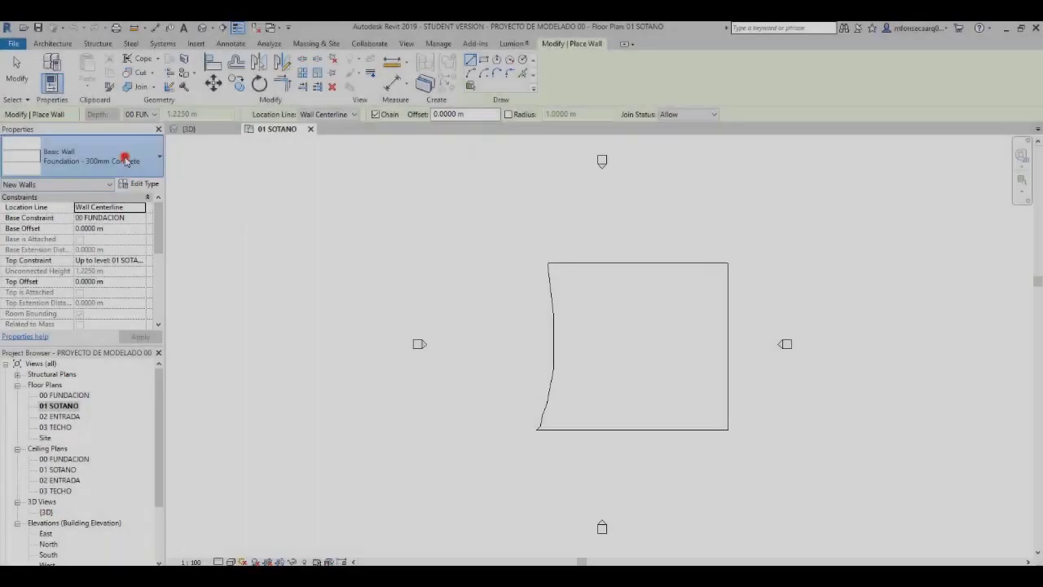
left_click(124, 154)
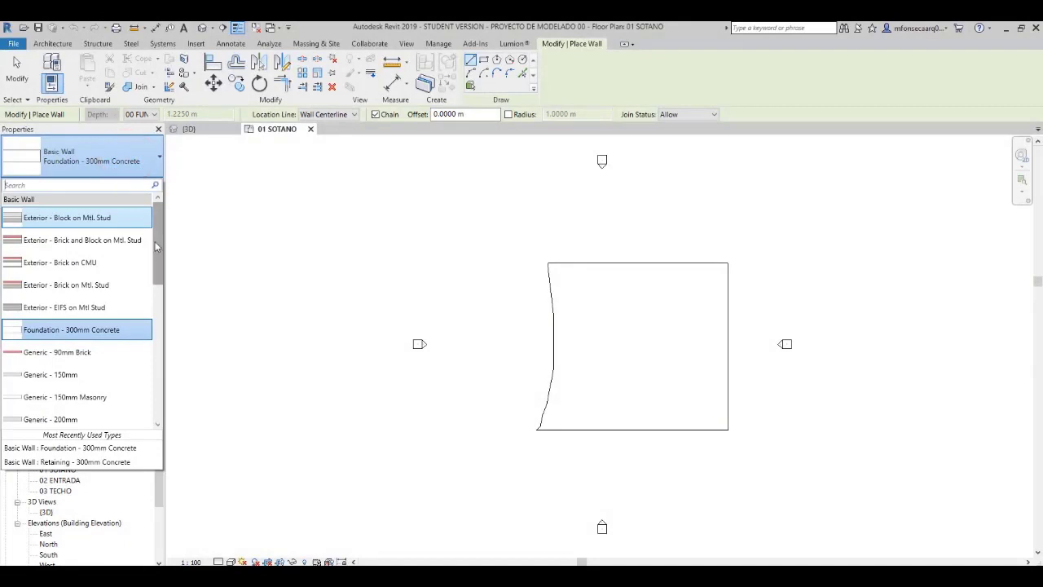
left_click_drag(155, 241, 156, 282)
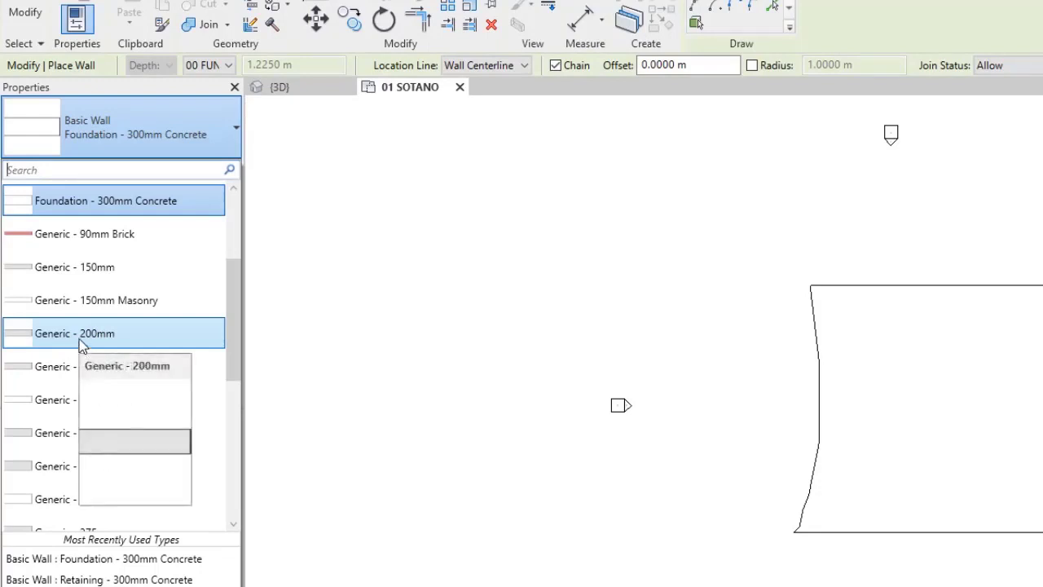
left_click(79, 340)
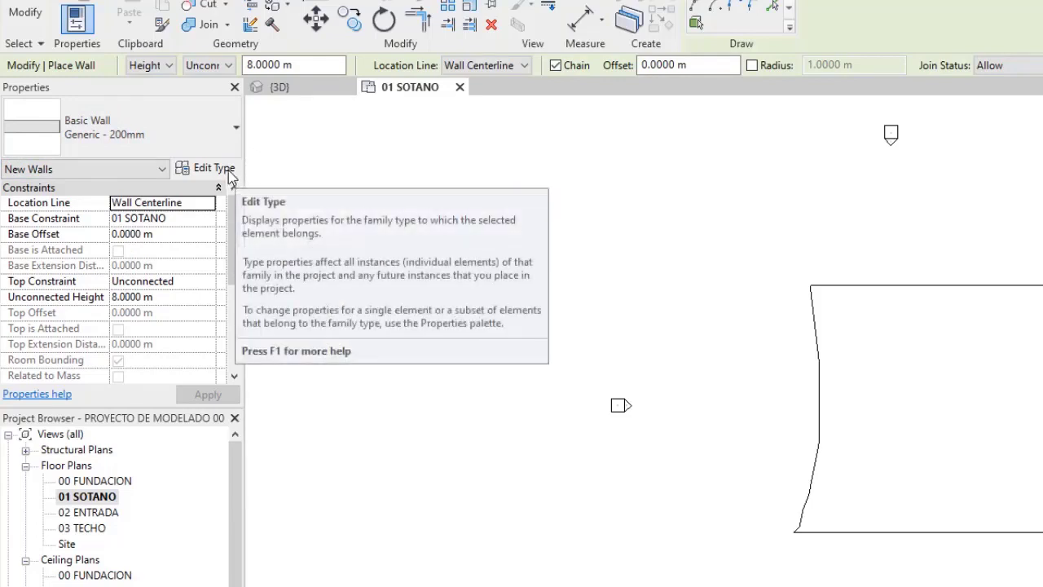
Duplicate the Generic - 200mm wall type under the name PARED .10
left_click(229, 172)
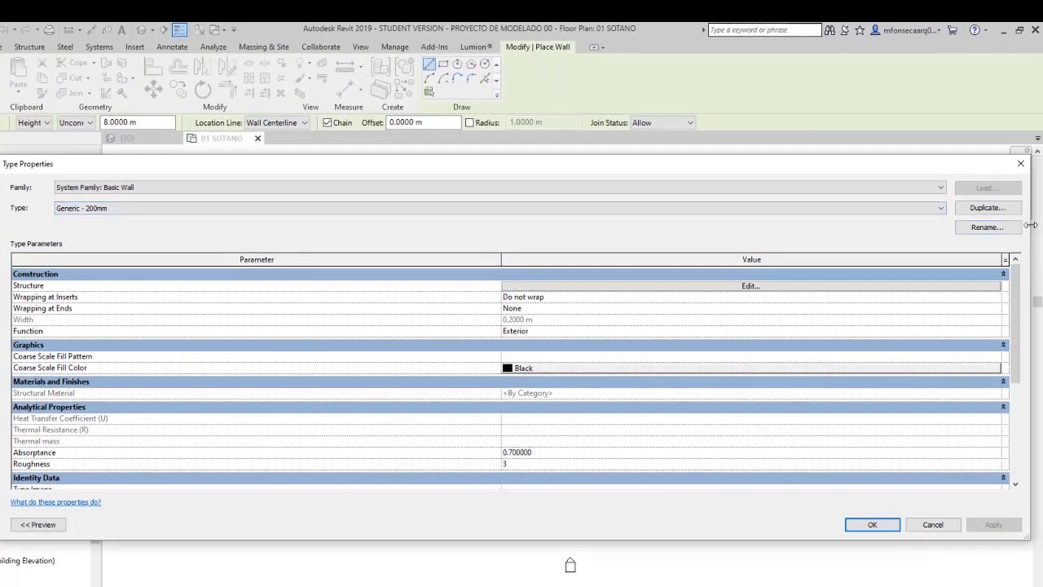
left_click_drag(1032, 225, 640, 225)
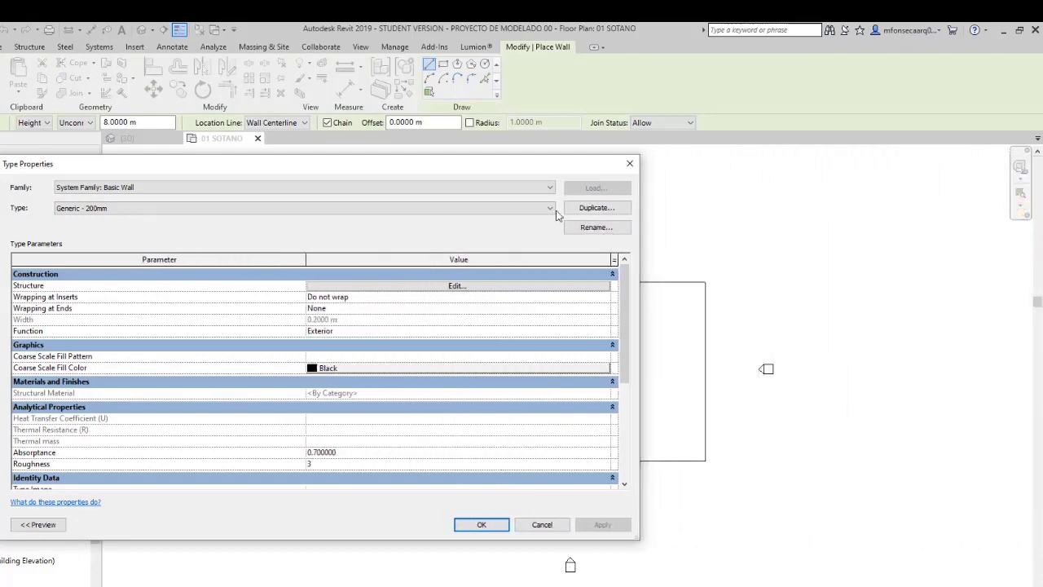
left_click_drag(430, 166, 592, 163)
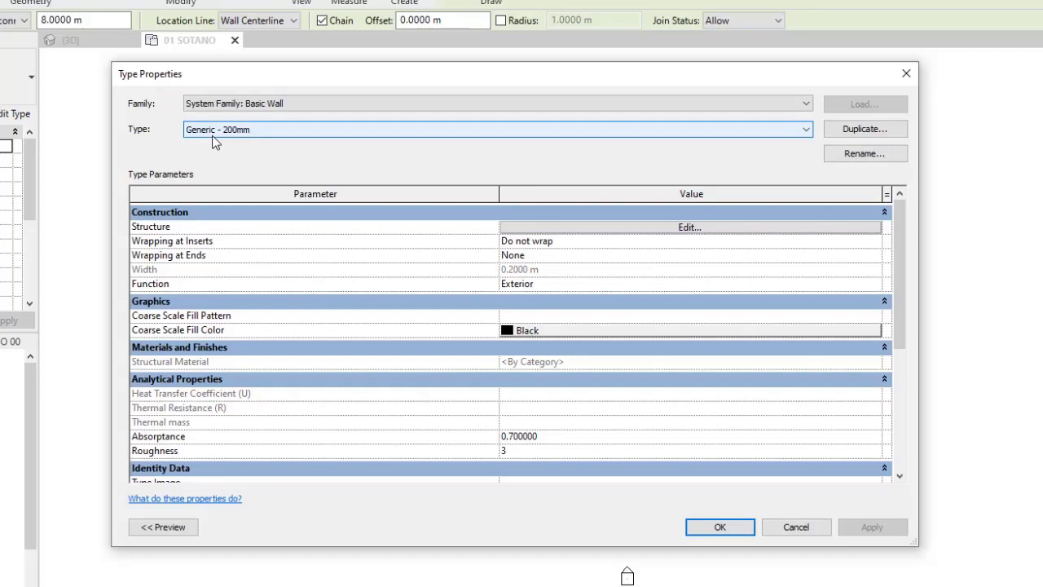
left_click(852, 131)
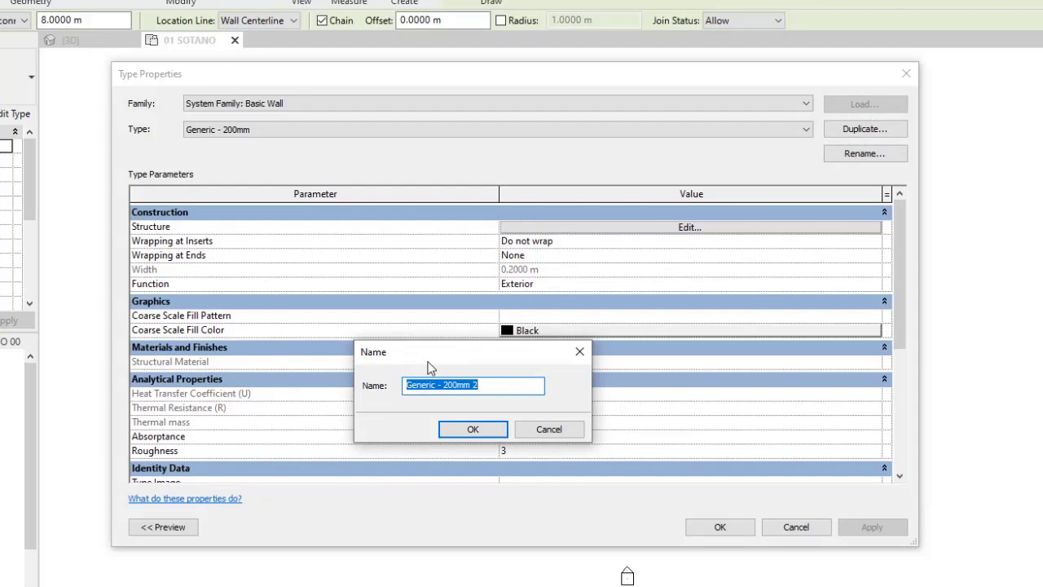
type("PARED . 10")
left_click(495, 431)
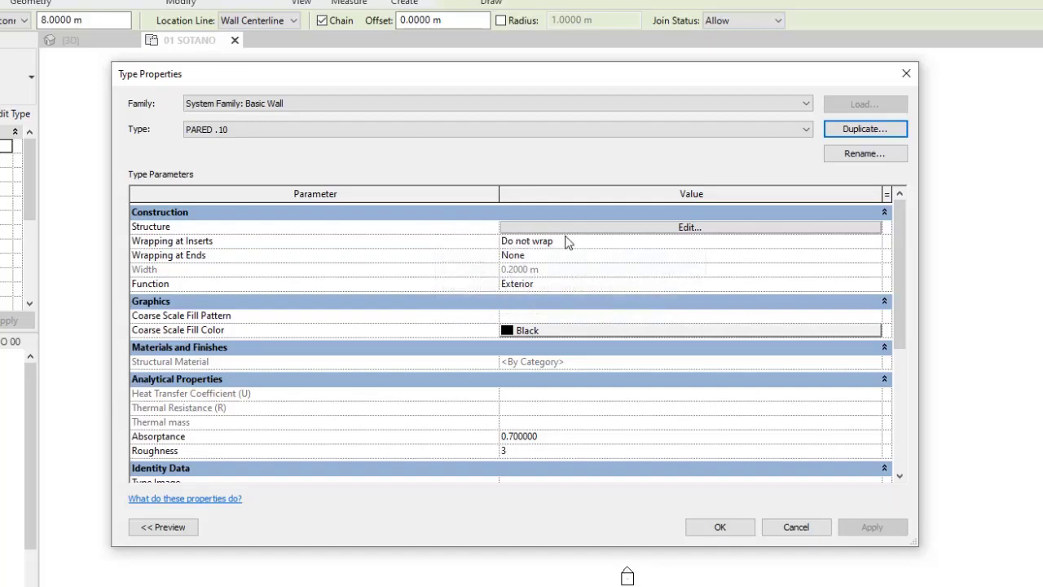
Open the PARED .10 layer structure with its preview shown and set the core layer's function to Structure [1]
left_click(609, 228)
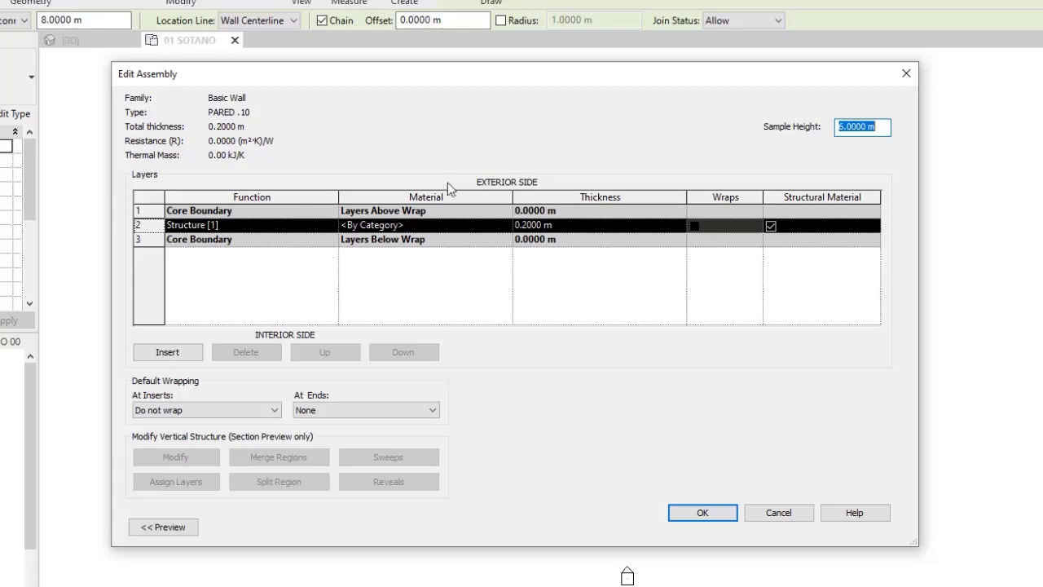
left_click(181, 530)
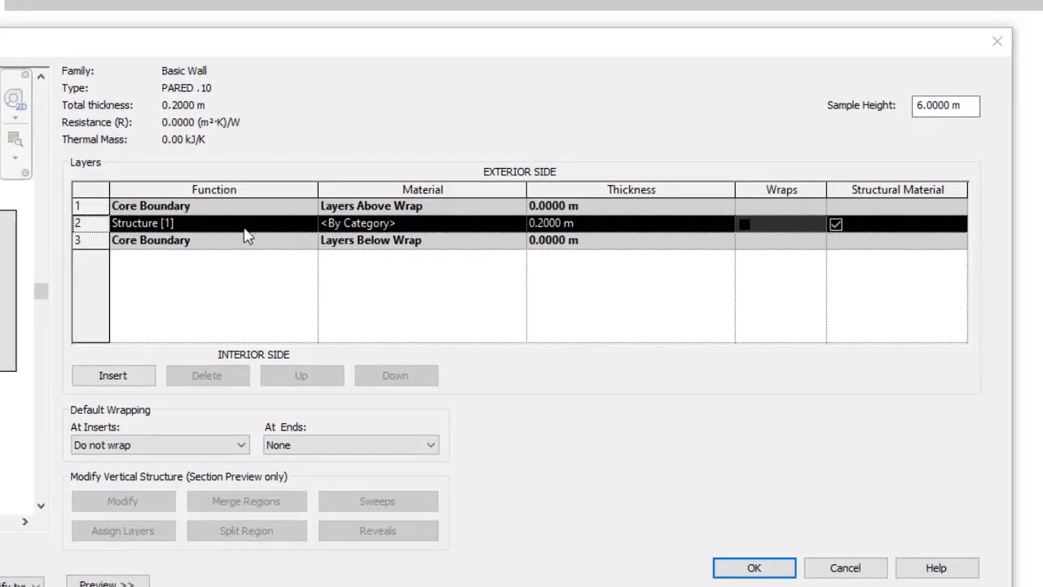
left_click(145, 227)
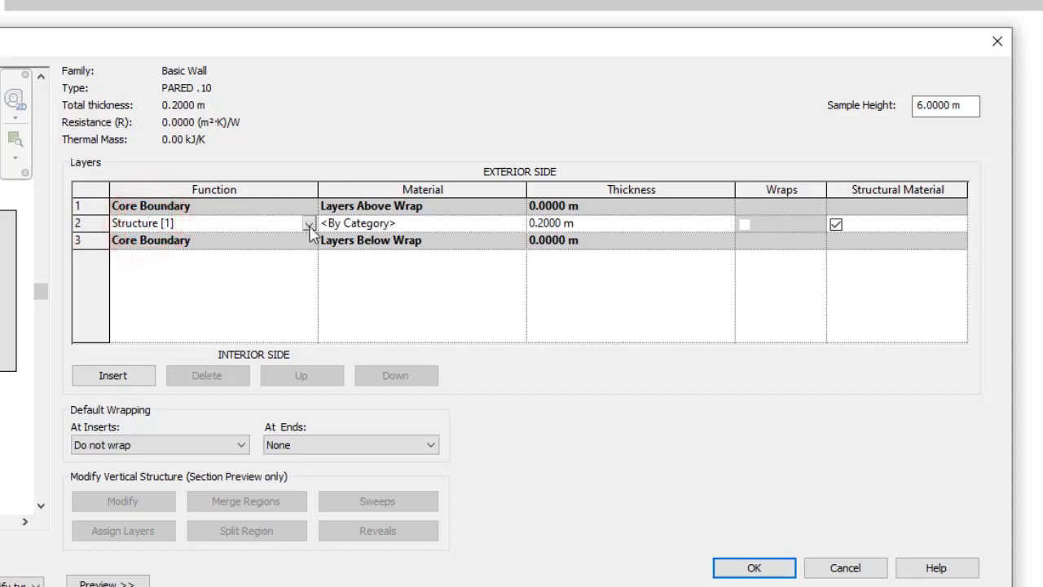
left_click(309, 225)
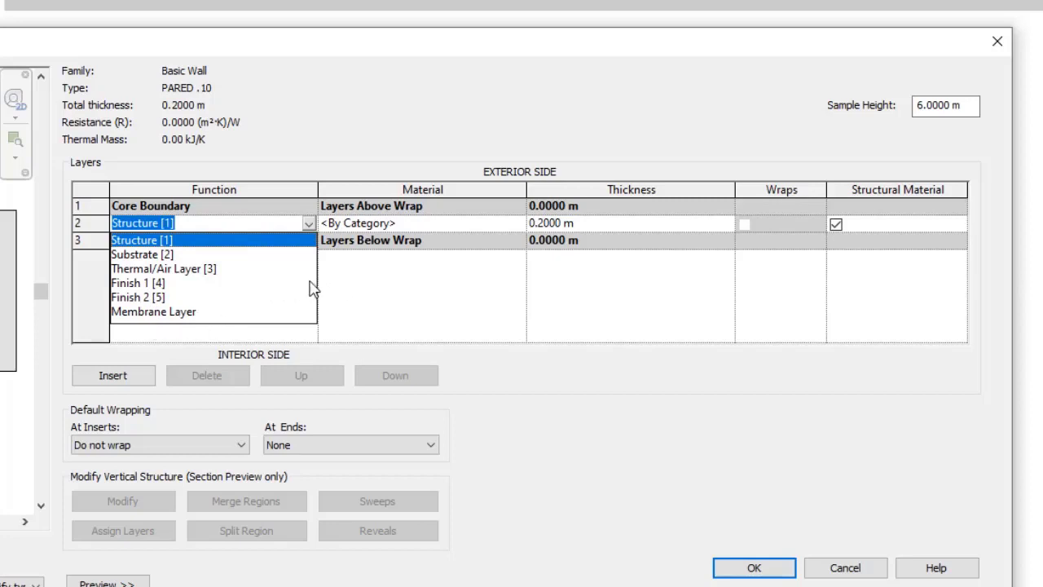
left_click(231, 248)
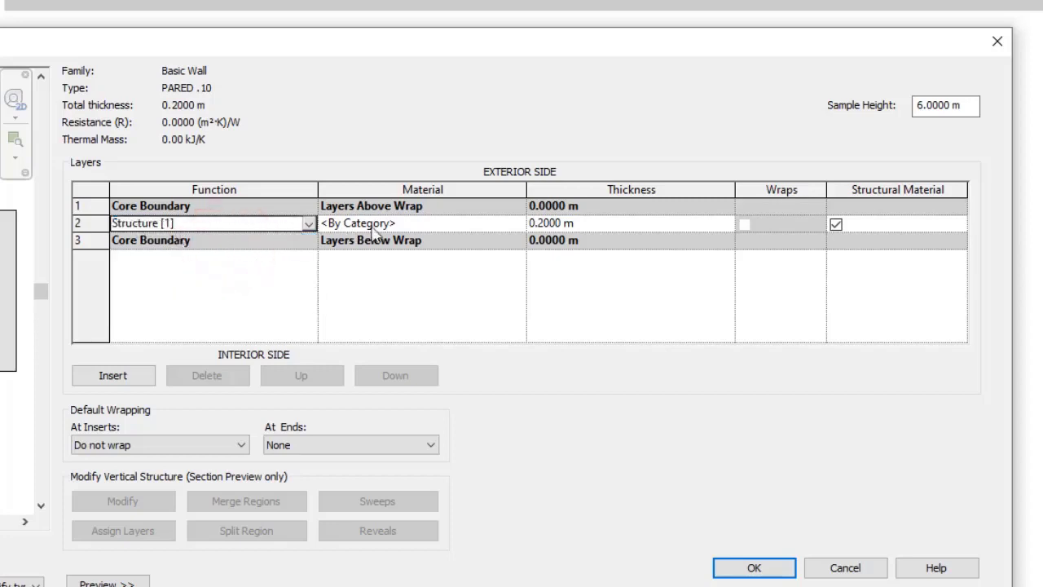
Browse the project materials for the structure layer and select Concrete Masonry Units
left_click(449, 228)
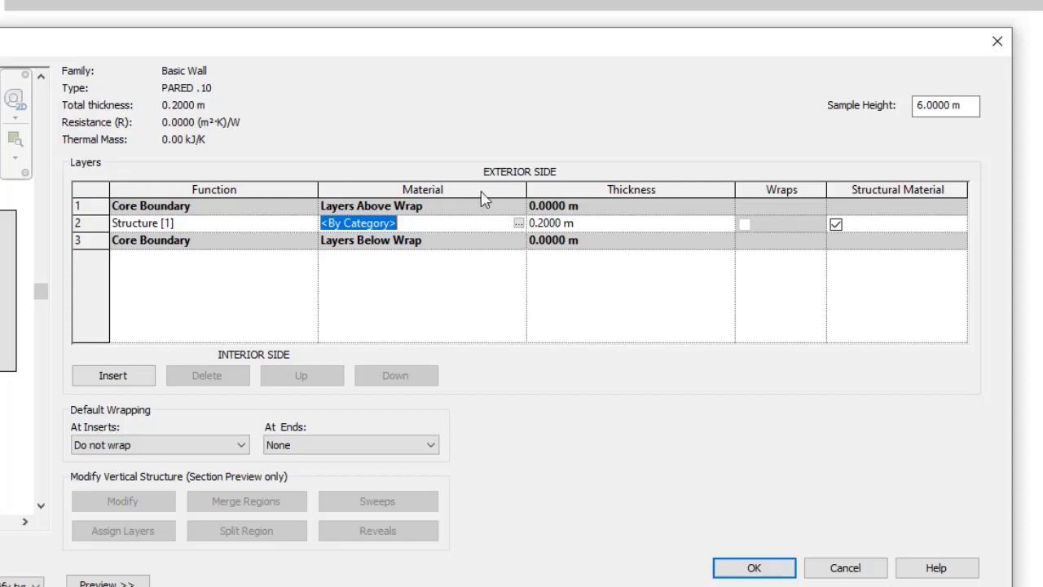
left_click(519, 223)
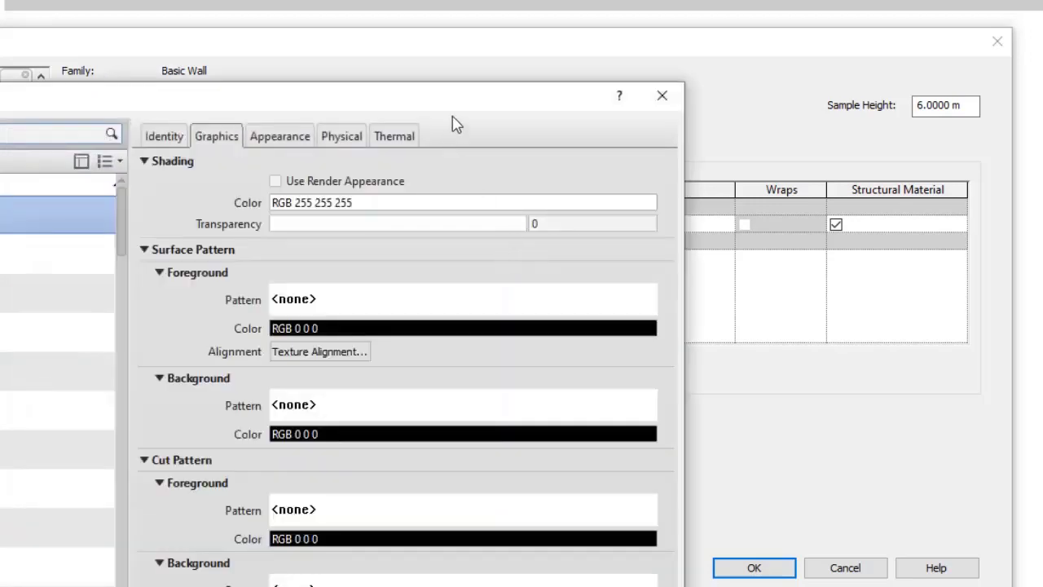
left_click_drag(462, 101, 705, 36)
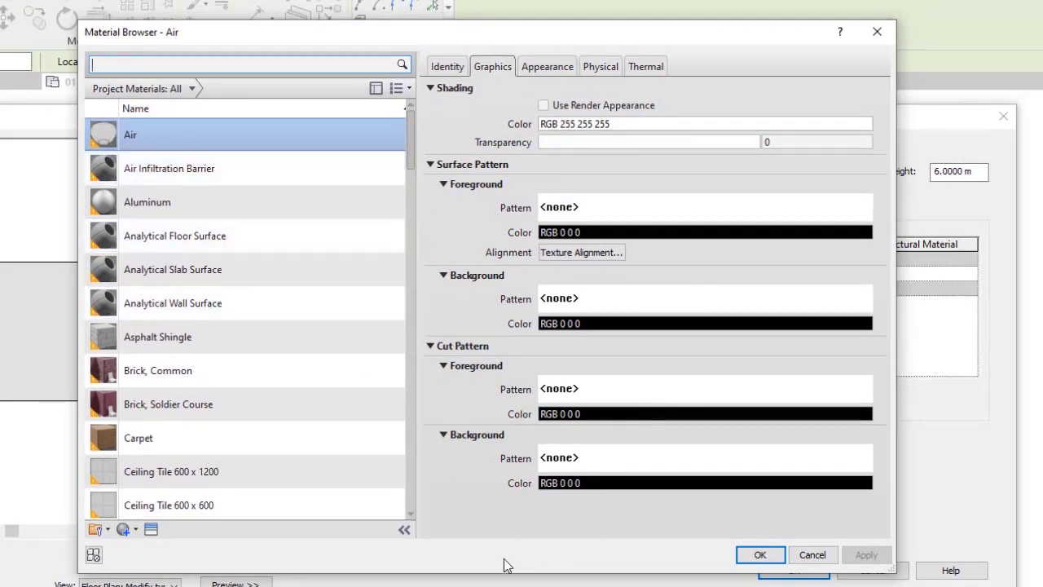
left_click_drag(411, 153, 411, 153)
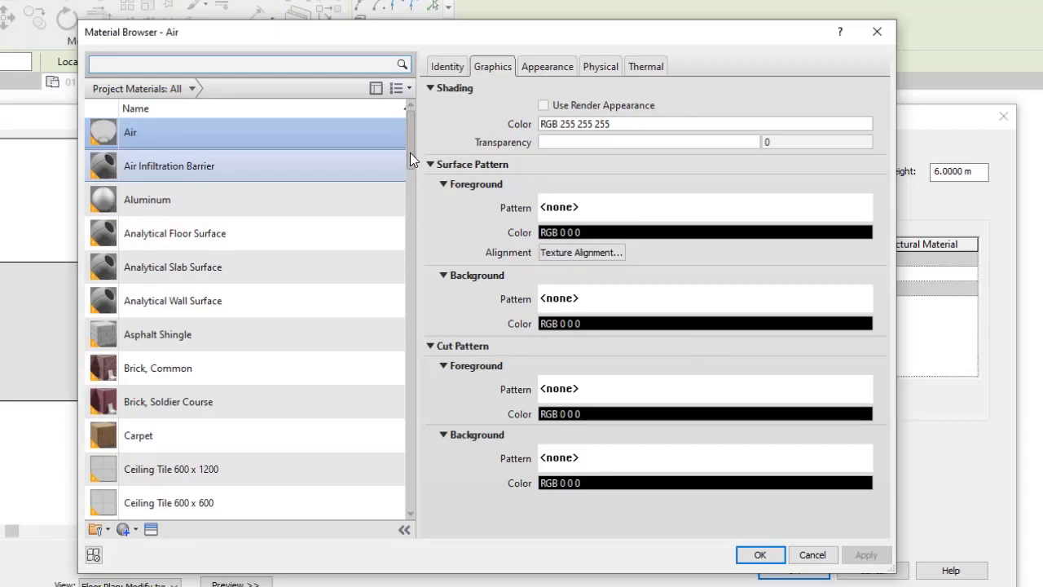
left_click_drag(410, 152, 423, 216)
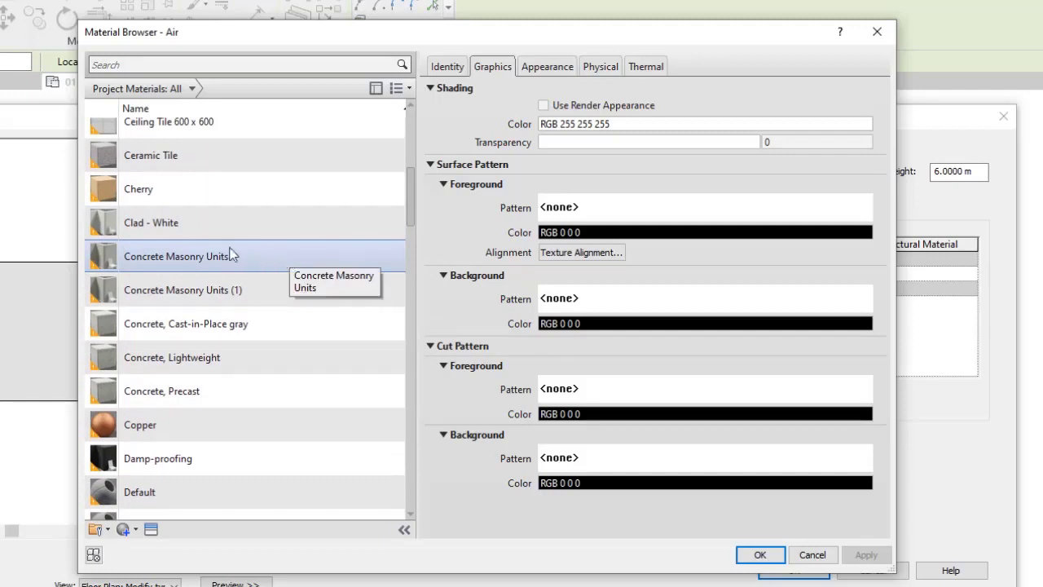
left_click(178, 256)
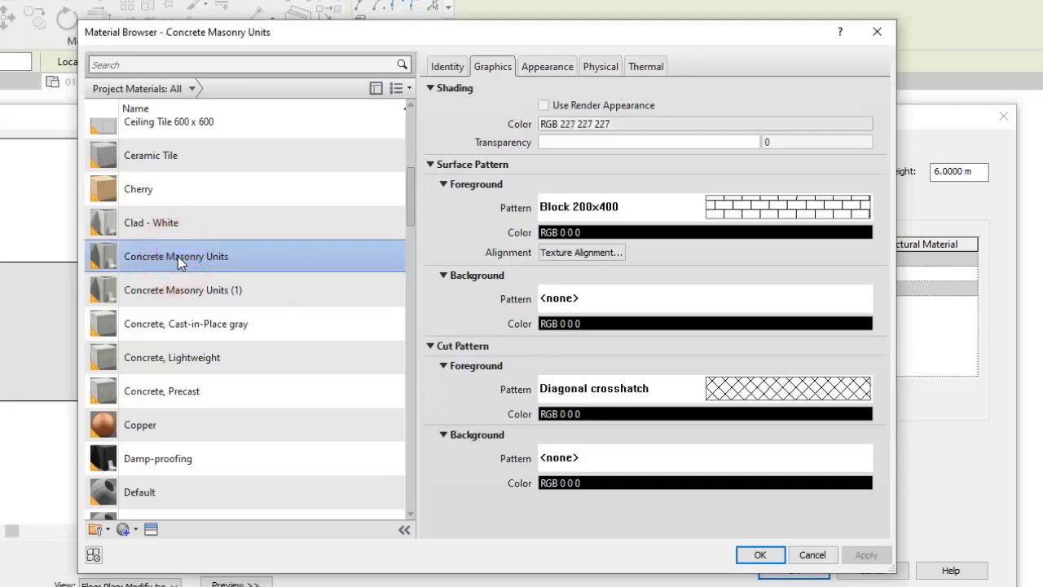
scroll(363, 127, "up", 1)
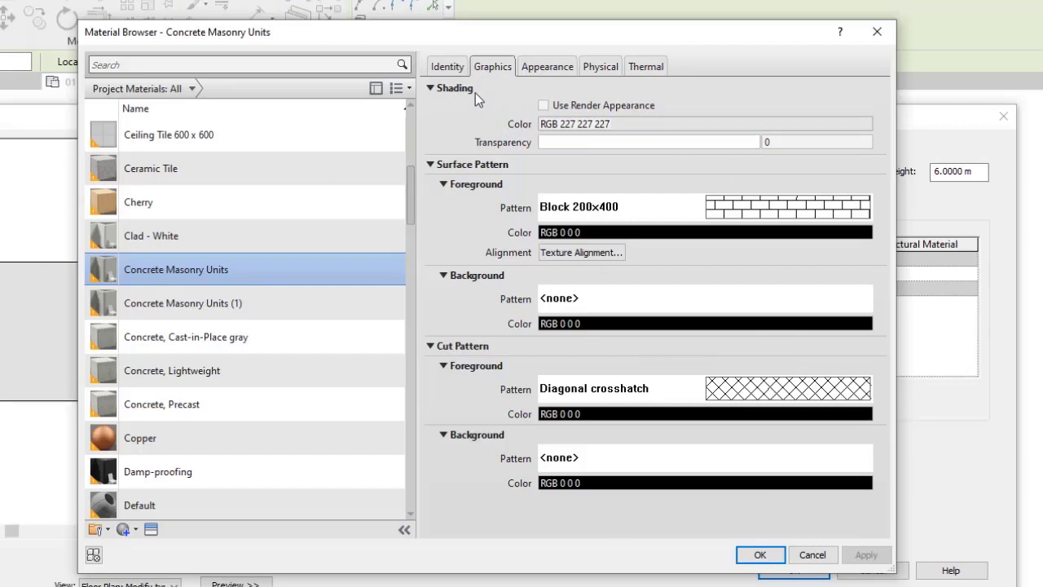
Enable Use Render Appearance for the Concrete Masonry Units shading and check the material's appearance settings
left_click(544, 106)
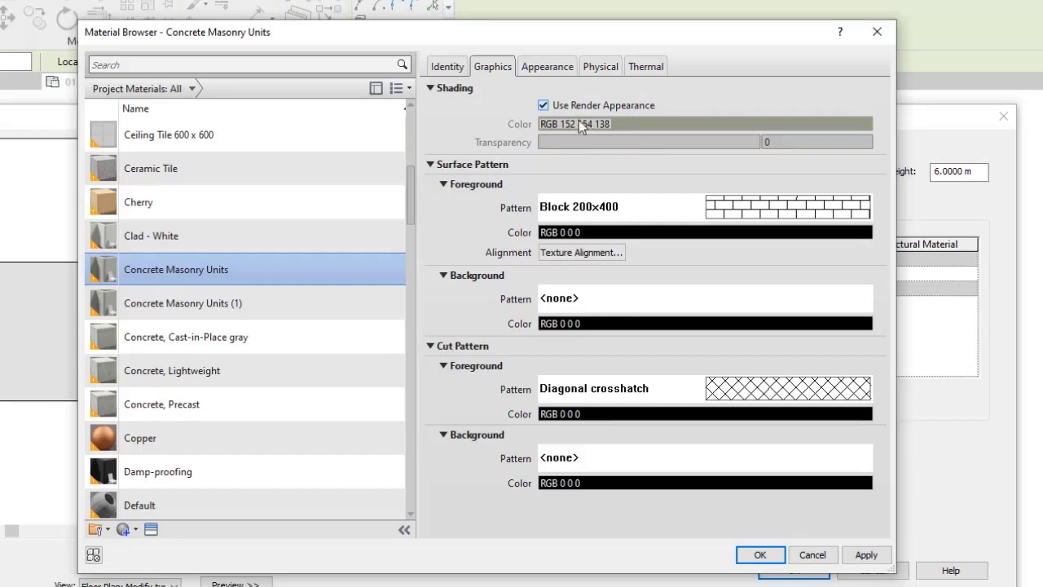
left_click(542, 70)
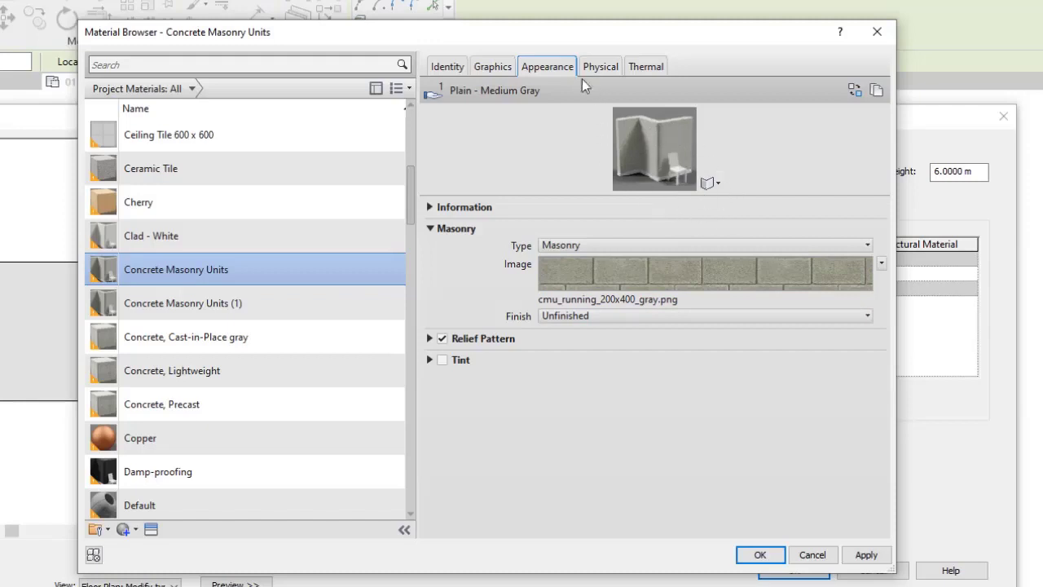
left_click(503, 69)
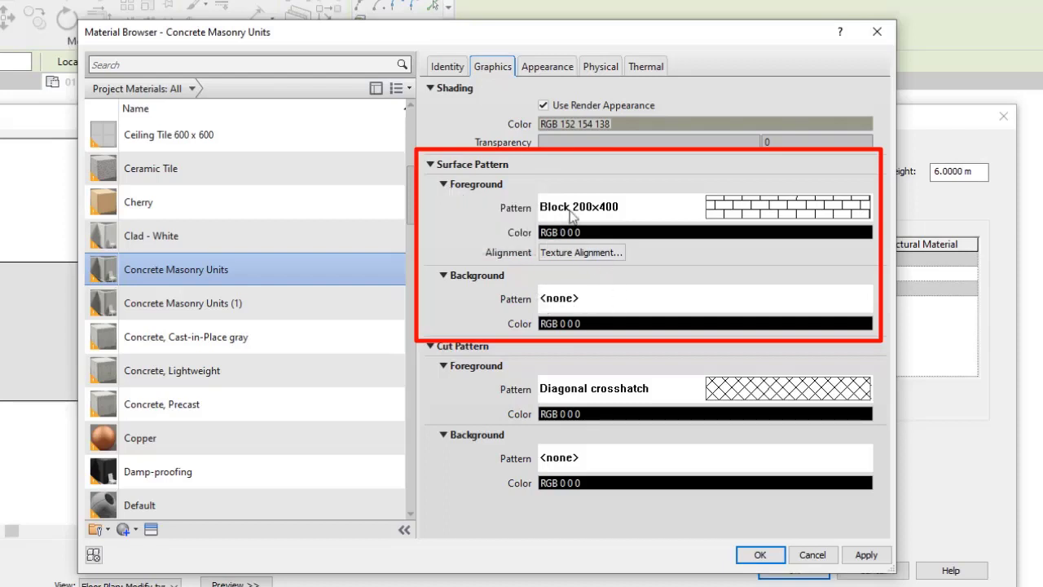
Examine the fill patterns available for the material's surface foreground and background, leaving both unchanged
left_click(820, 212)
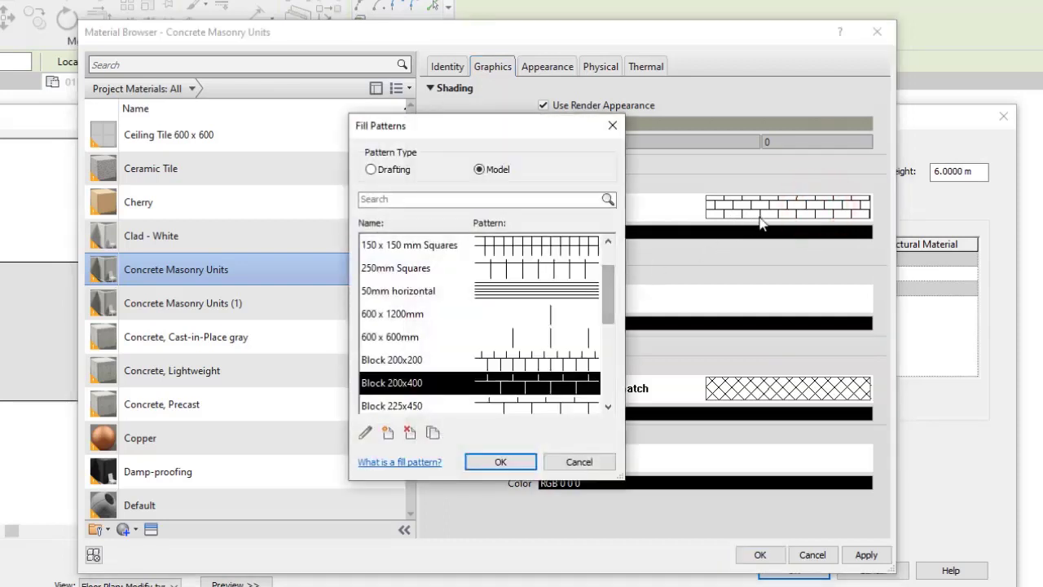
left_click_drag(606, 284, 613, 261)
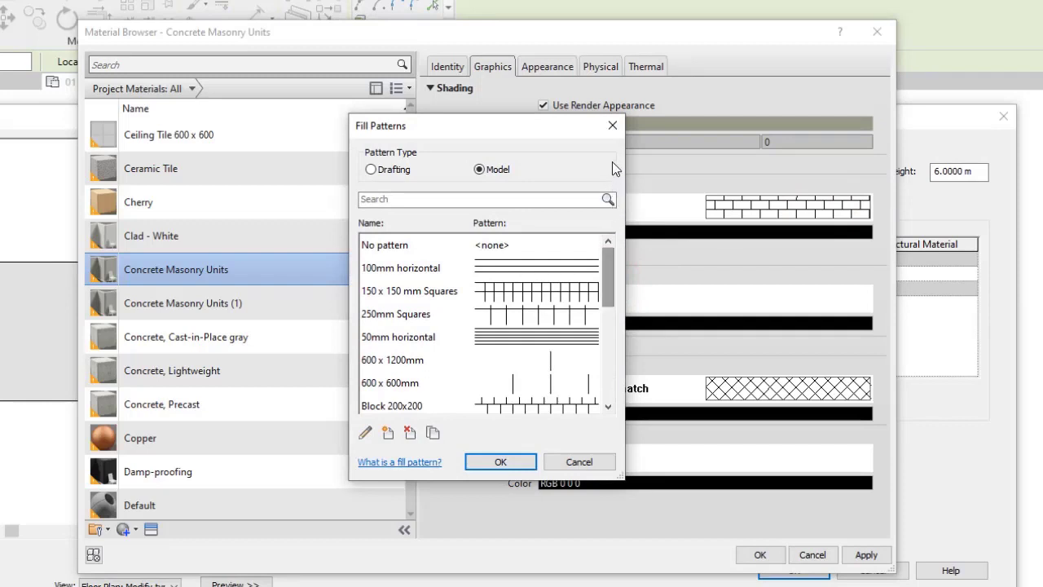
left_click(612, 126)
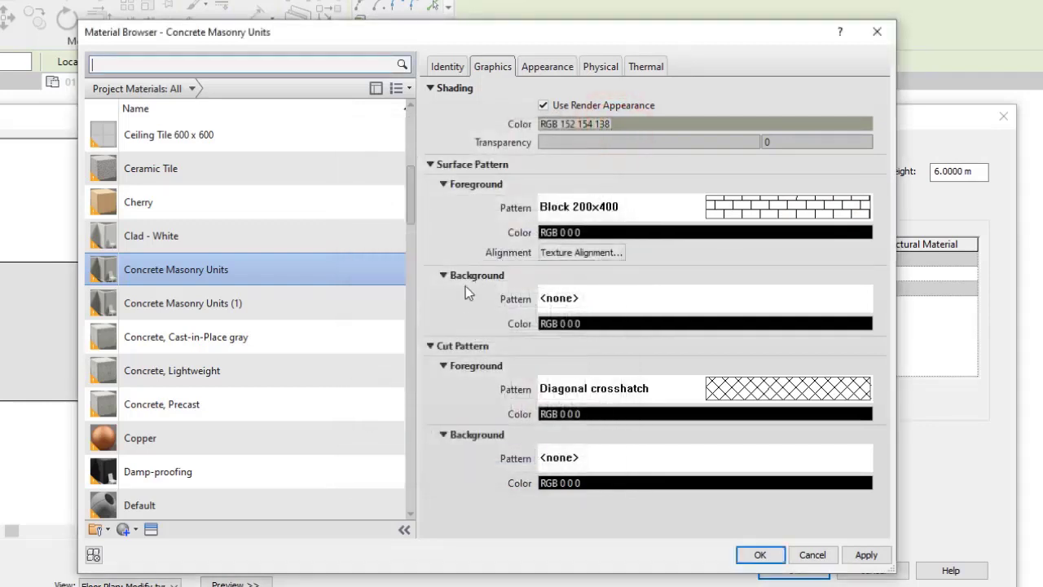
left_click(641, 298)
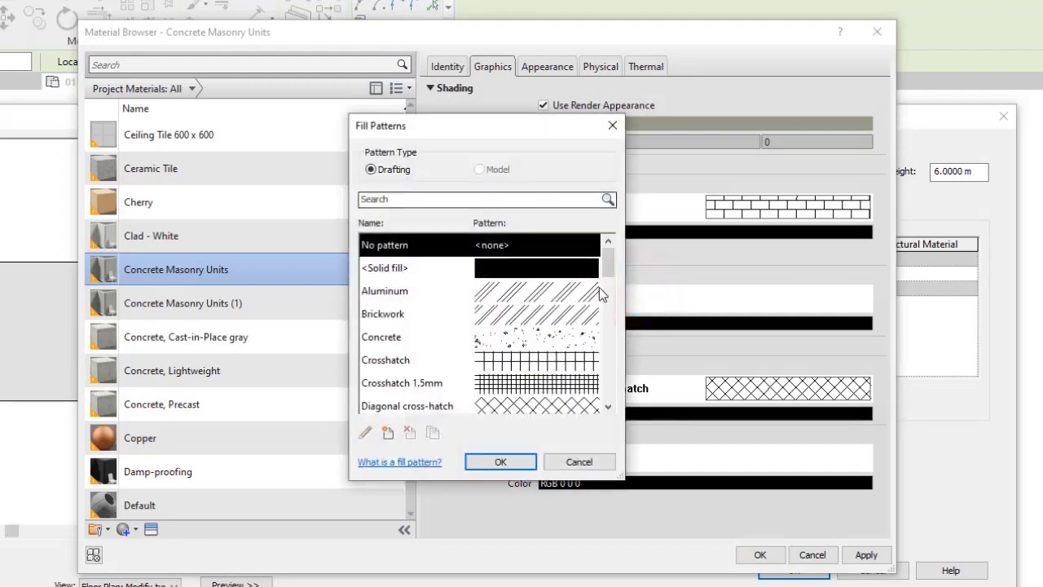
left_click(612, 126)
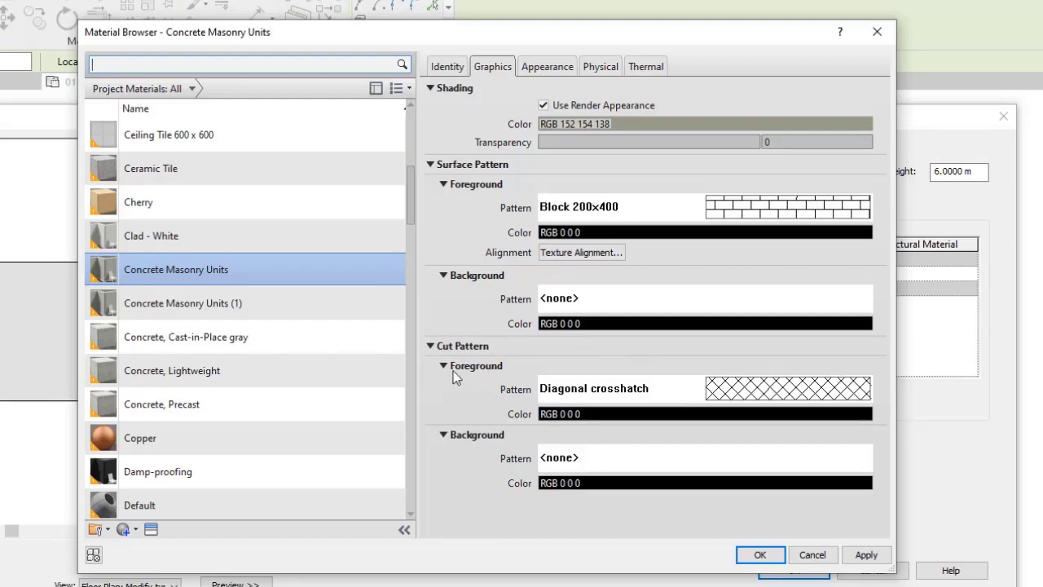
Set the Concrete Masonry Units cut foreground pattern to Diagonal up 1.5mm and apply the material to the structure layer
left_click(757, 391)
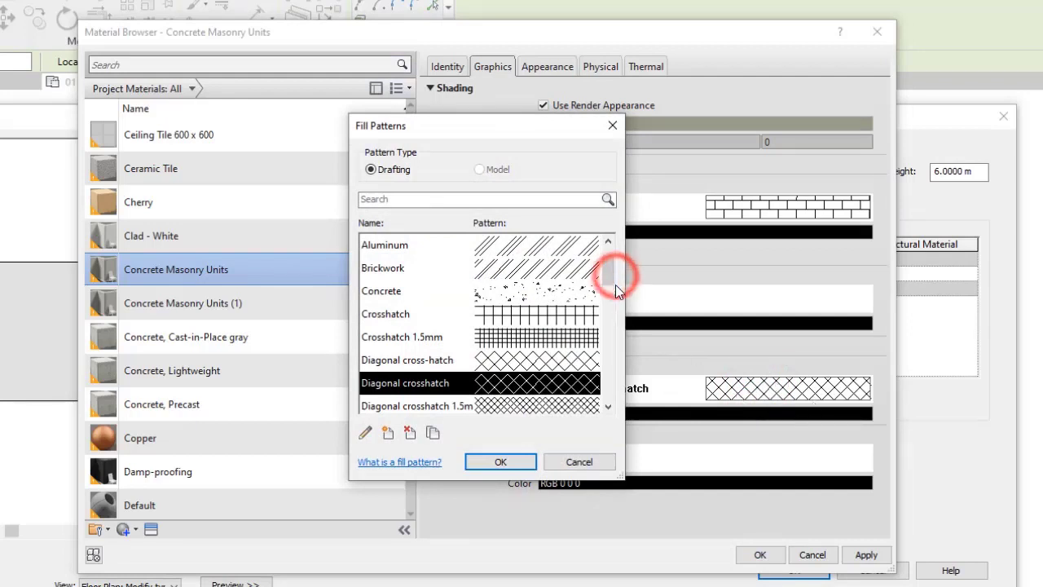
left_click_drag(614, 285, 612, 304)
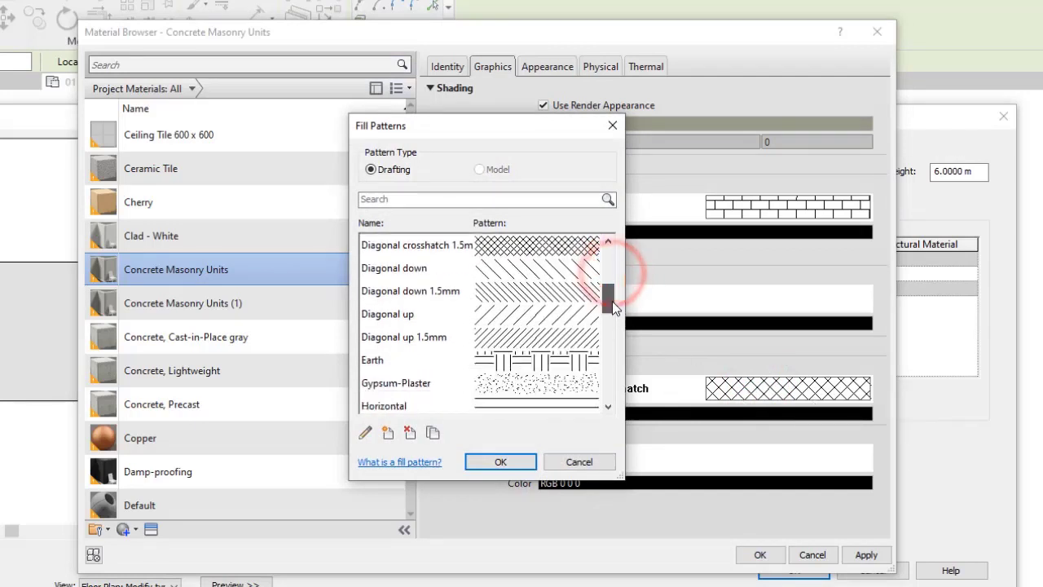
left_click(538, 340)
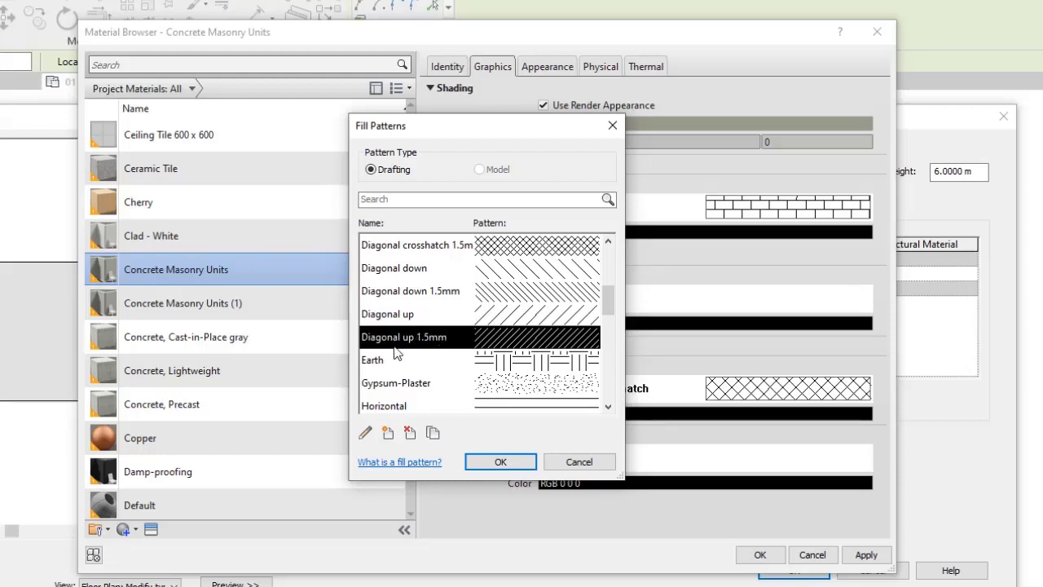
left_click(497, 462)
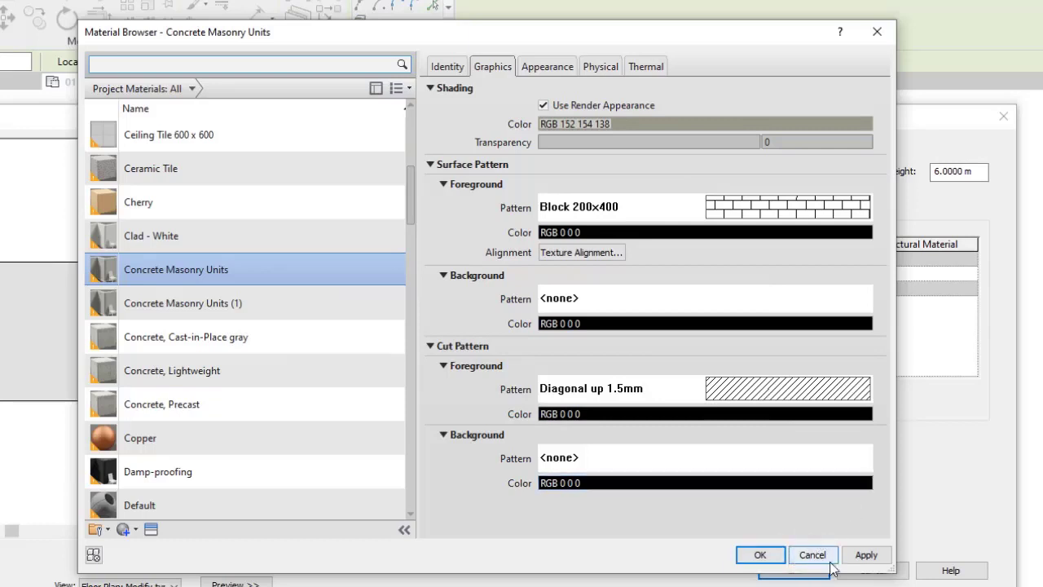
left_click(864, 555)
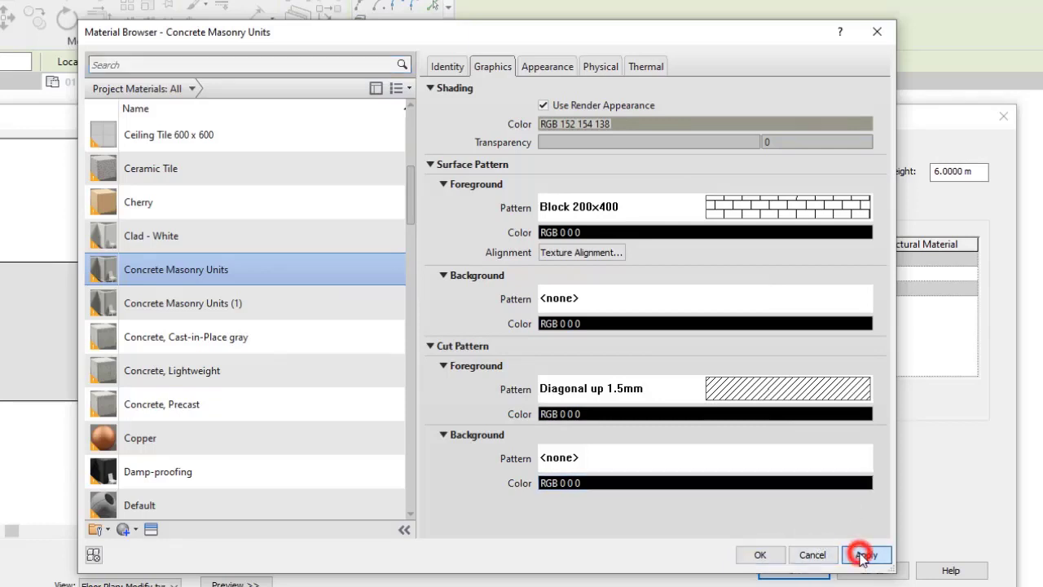
left_click(759, 555)
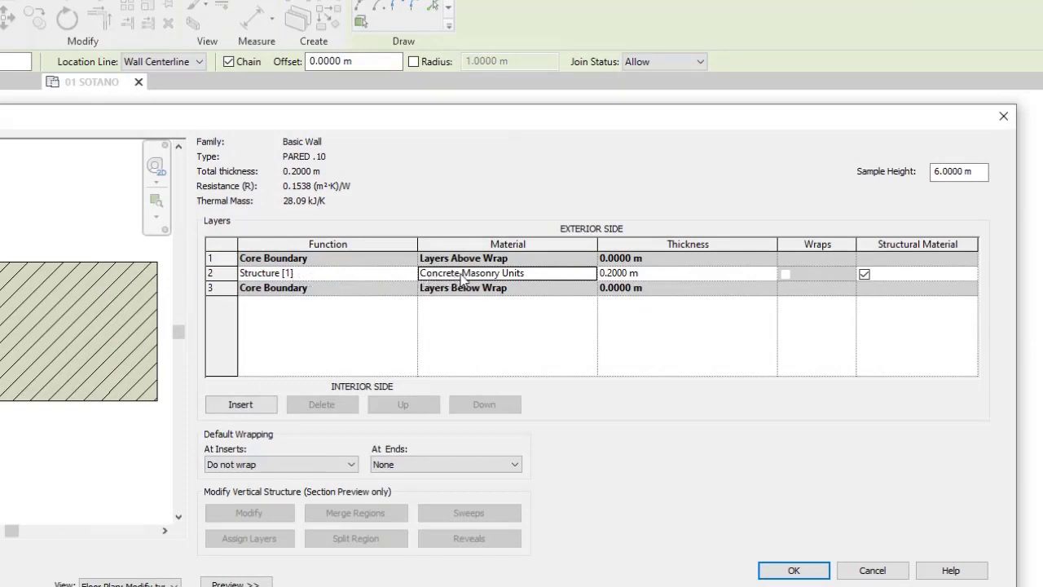
Set the thickness of the Concrete Masonry Units structure layer to 0.07 m
left_click(627, 274)
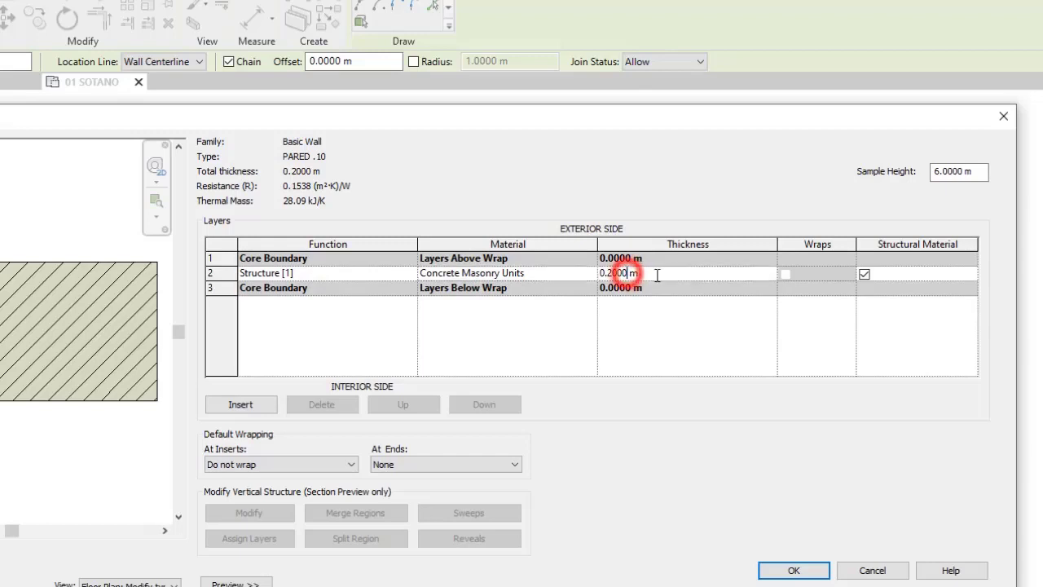
left_click_drag(642, 275, 609, 274)
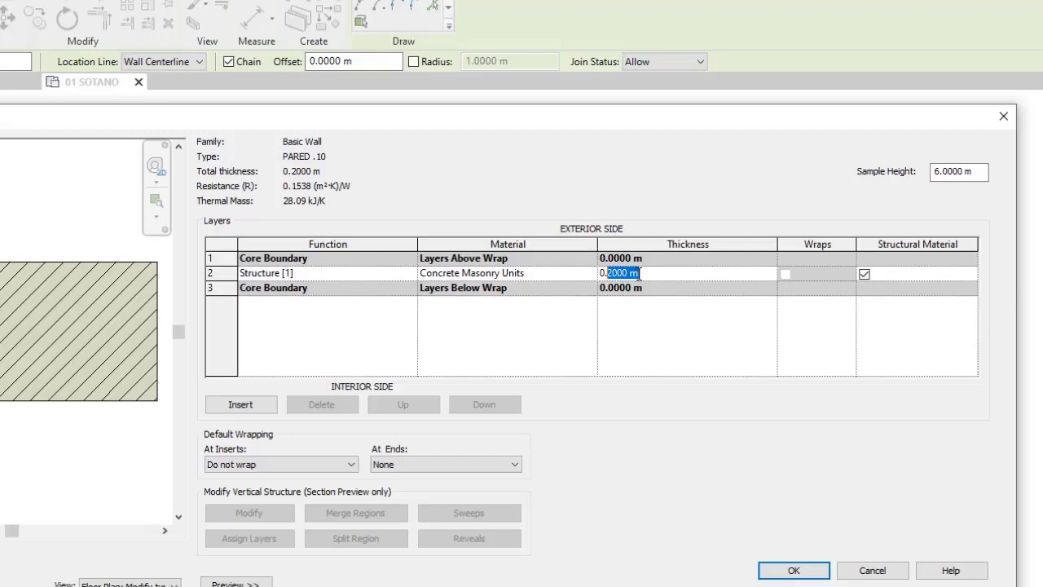
type("07")
left_click(519, 330)
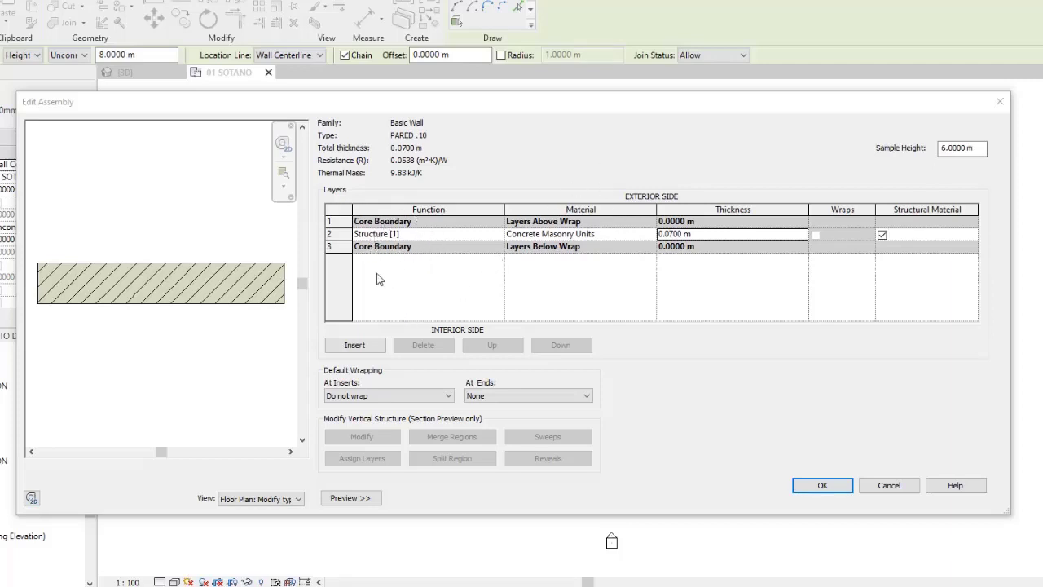
Insert a new layer outside the core boundary on the exterior side and set its function to Substrate [2]
left_click(356, 346)
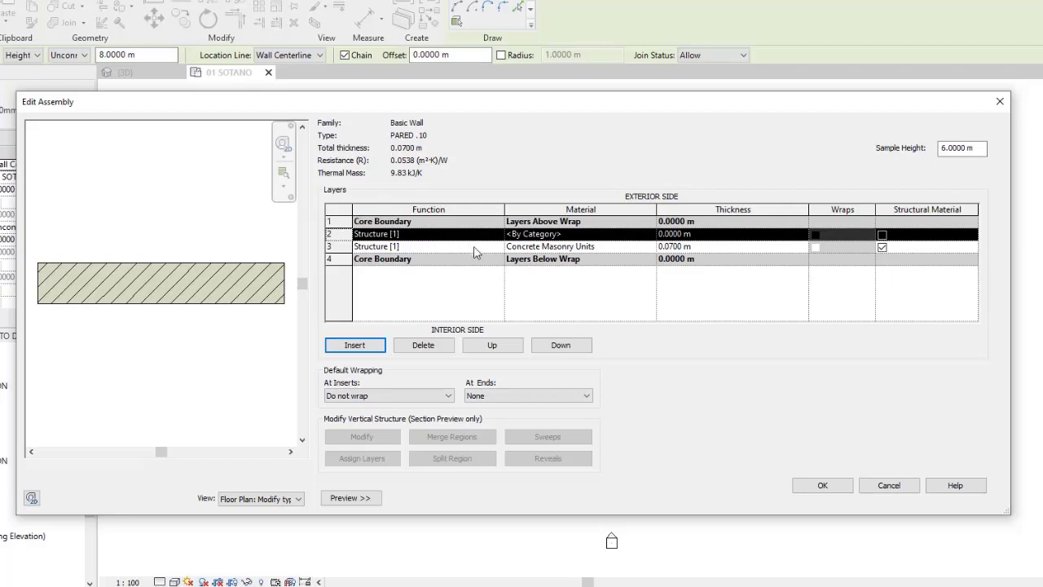
left_click(509, 346)
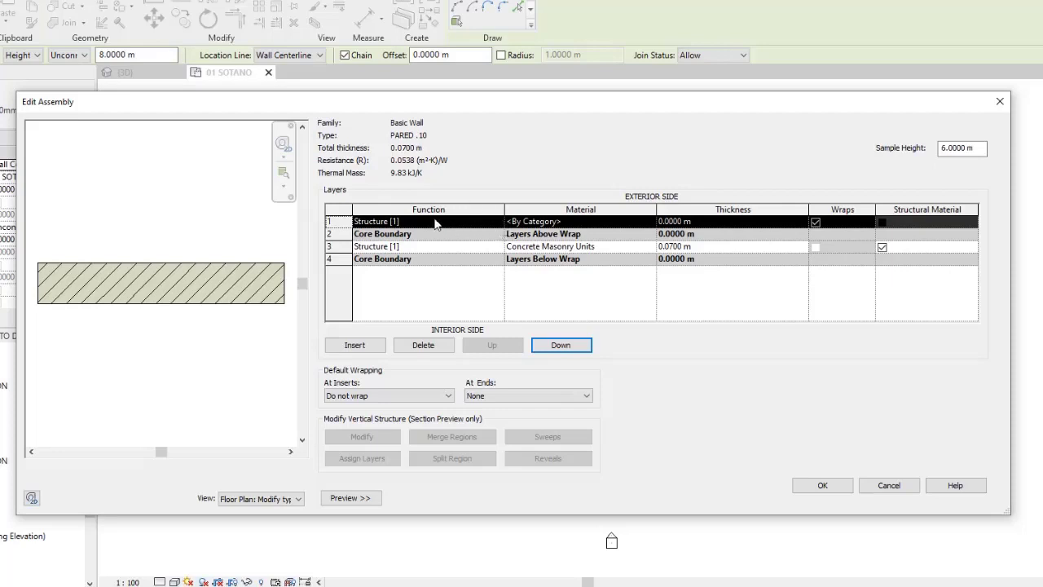
left_click(495, 222)
left_click(497, 222)
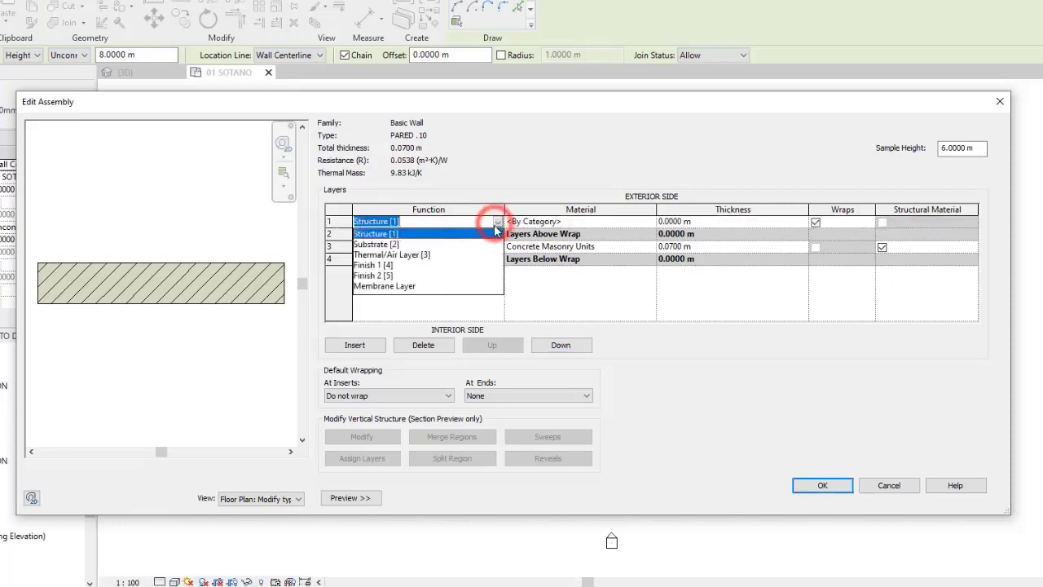
left_click(381, 243)
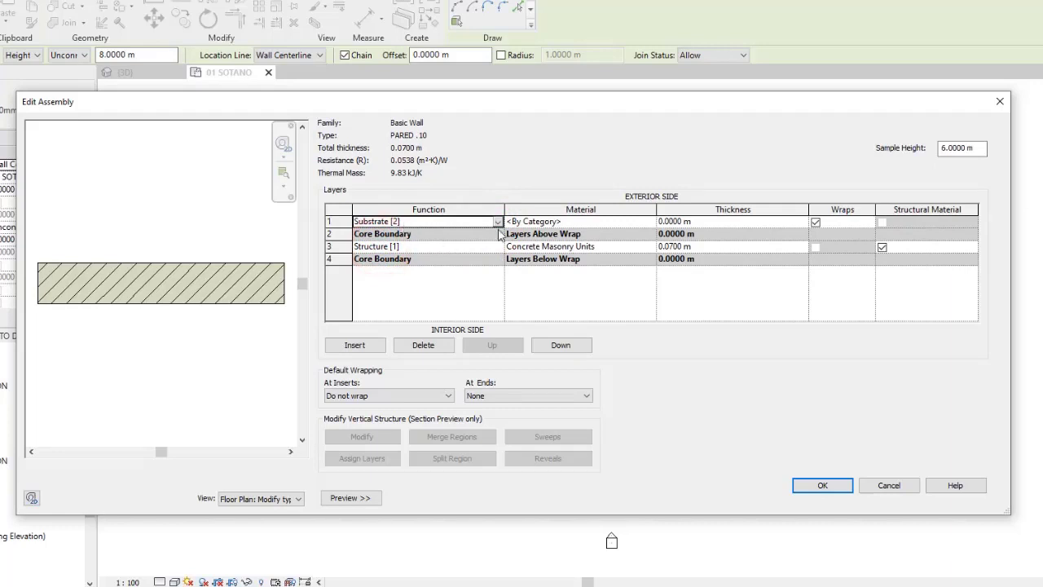
Assign Concrete, Lightweight to the substrate layer with Use Render Appearance enabled for its shading, checking the material's appearance settings
left_click(650, 224)
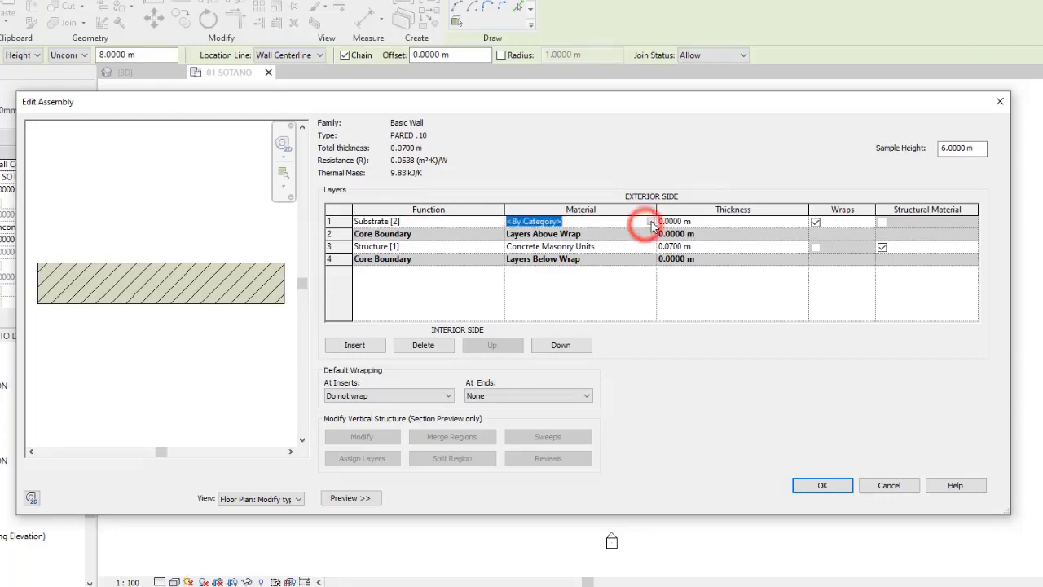
left_click(649, 222)
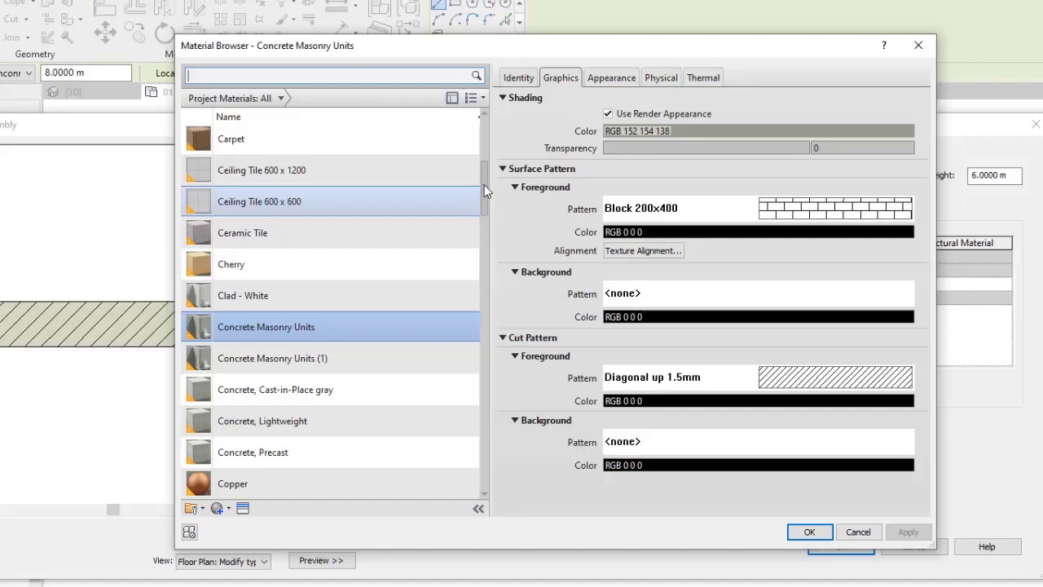
left_click(338, 422)
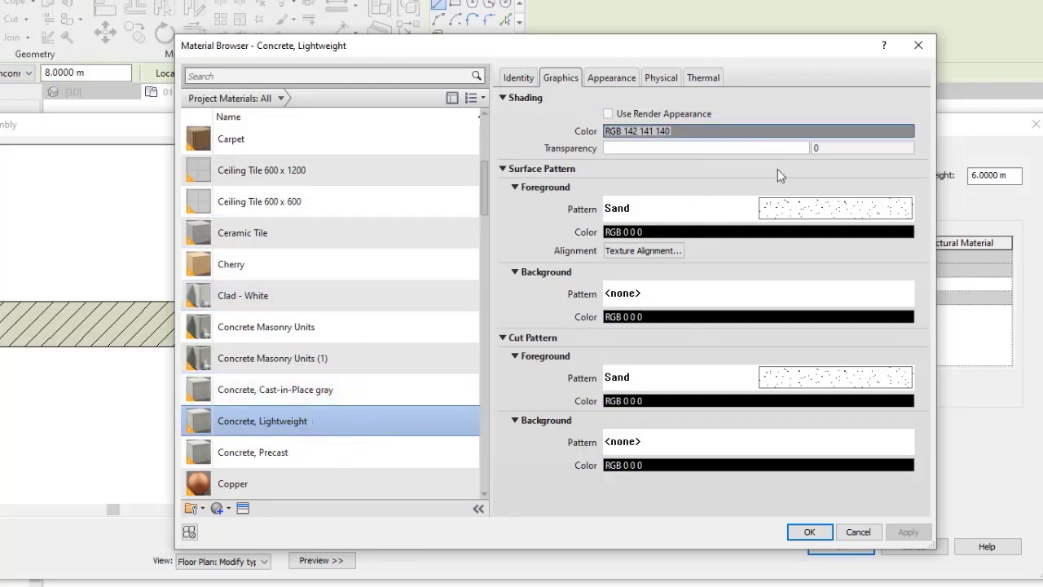
left_click(608, 114)
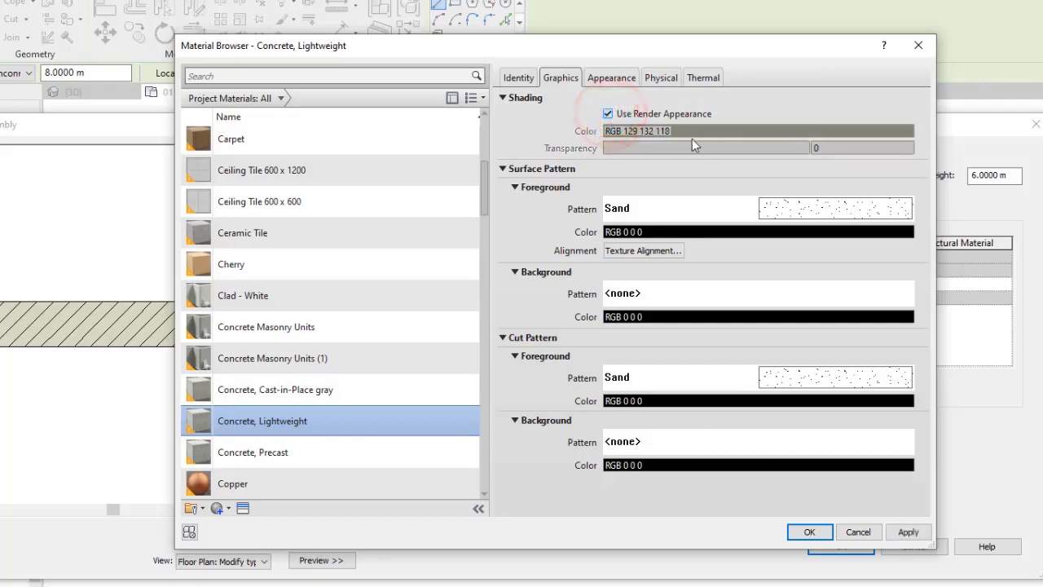
left_click(613, 77)
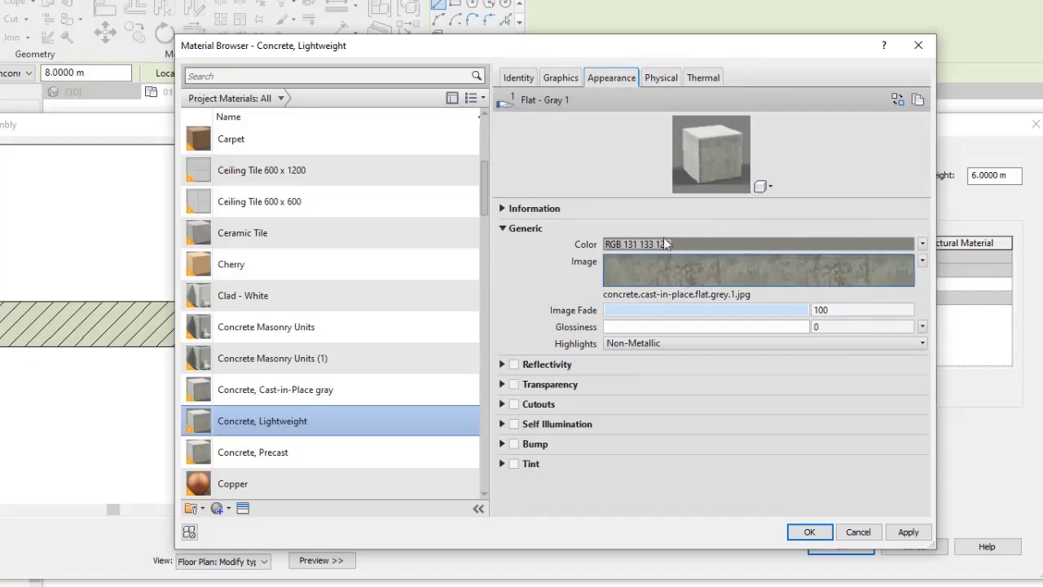
left_click(573, 80)
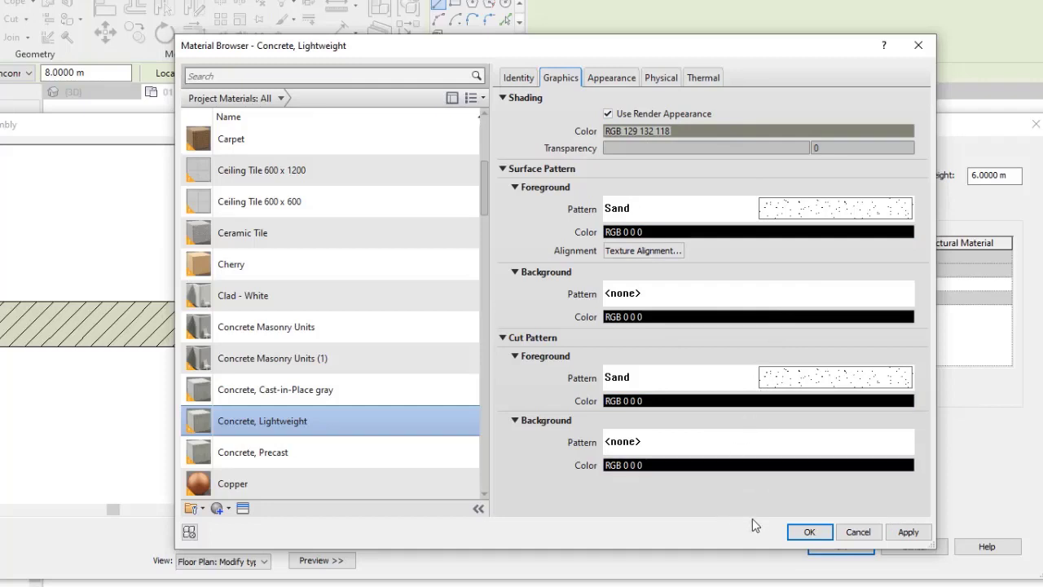
left_click(908, 531)
left_click(815, 531)
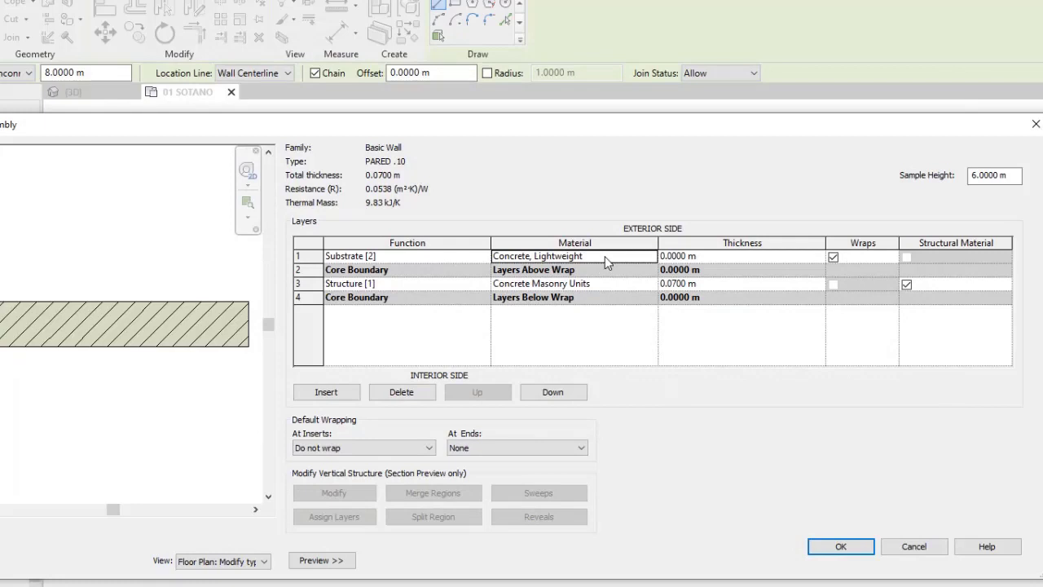
Set the thickness of the exterior substrate layer to 0.01 m
left_click(687, 257)
left_click_drag(699, 255, 669, 256)
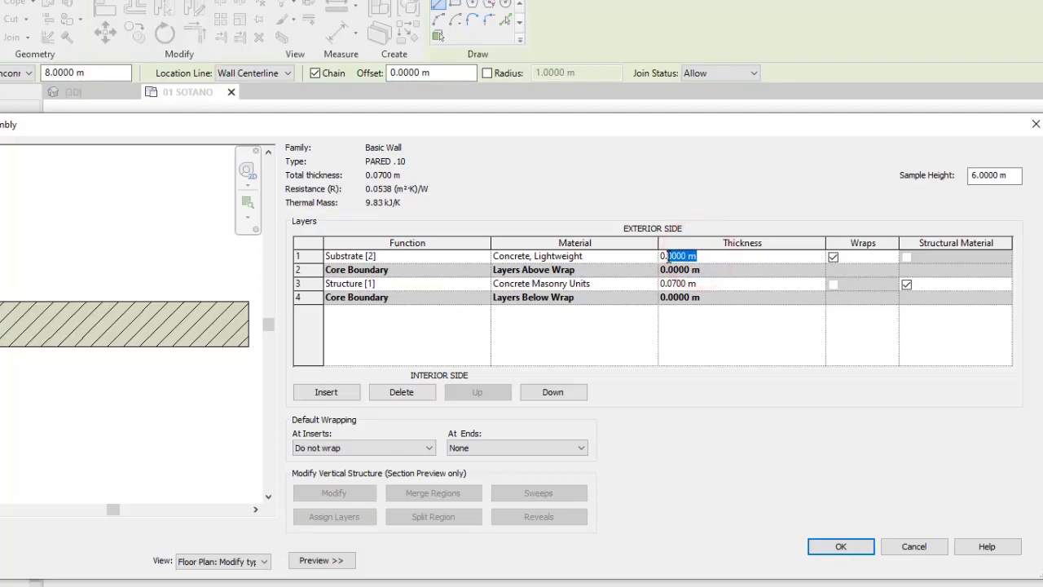
key("BackSpace")
left_click(626, 318)
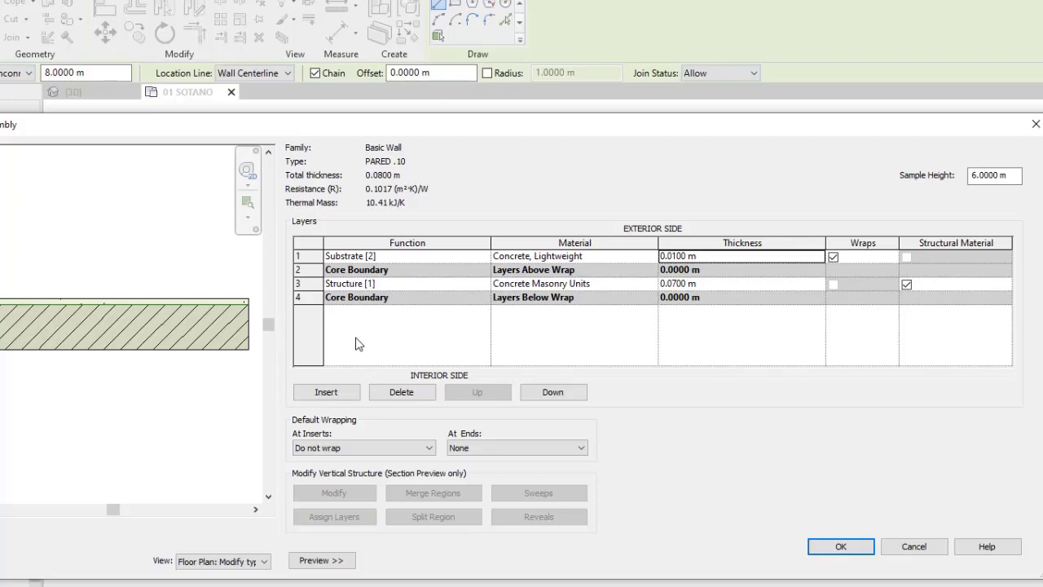
Insert another layer outside the exterior substrate and set its function to Finish 1 [4]
left_click(339, 394)
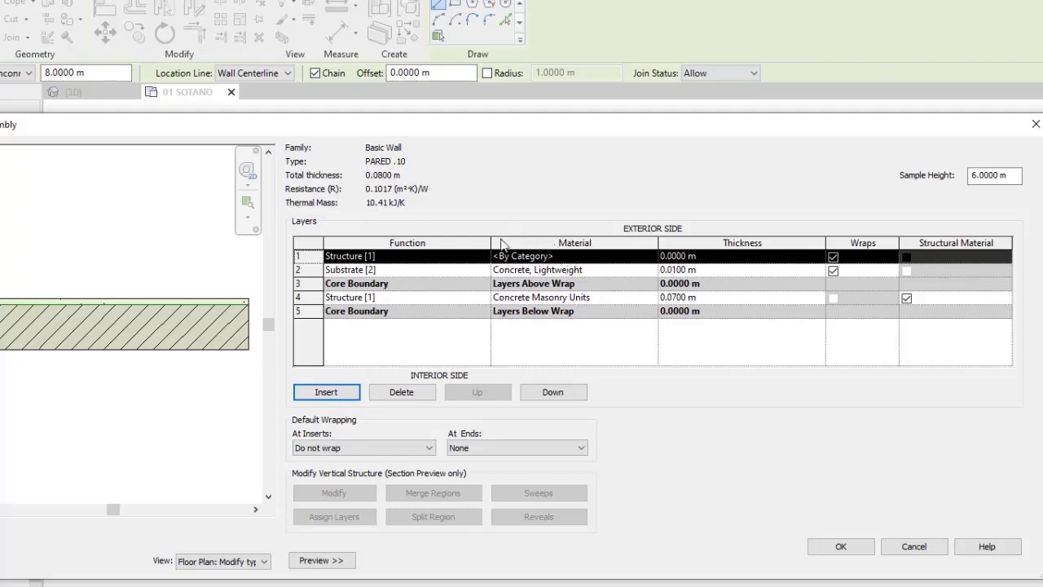
left_click(483, 258)
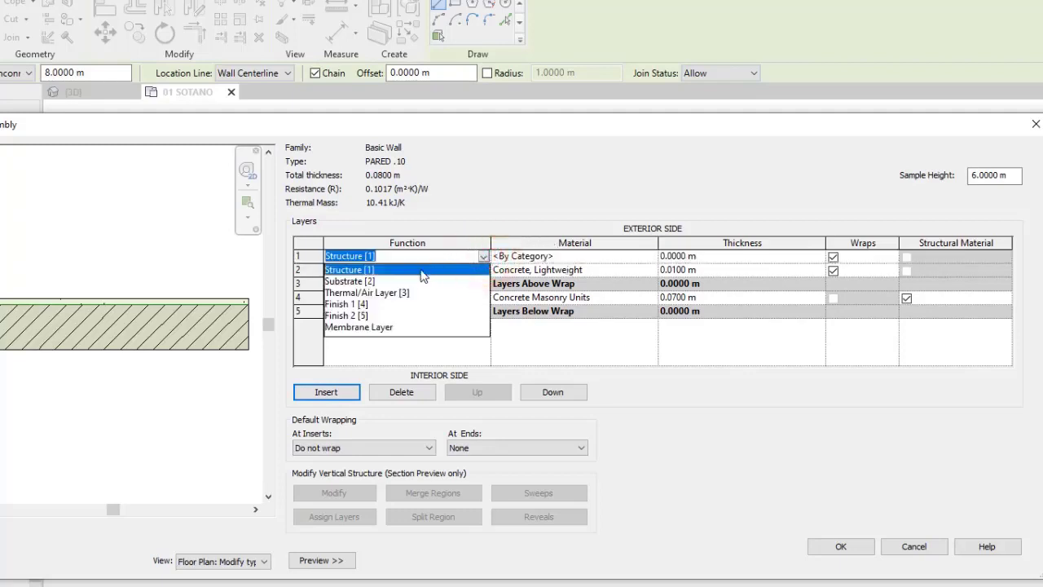
left_click(346, 307)
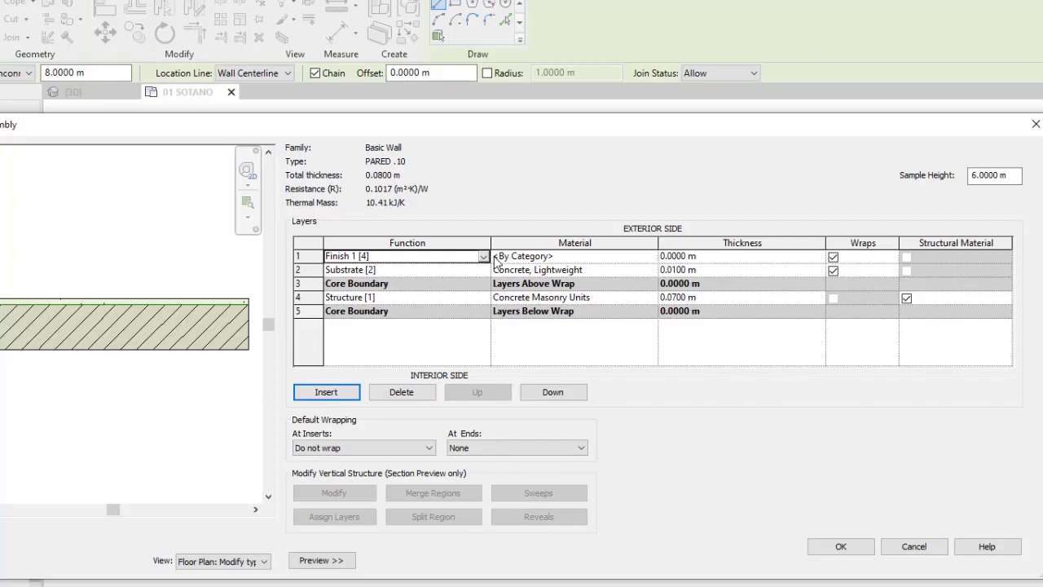
Browse the project materials from the beginning of the list for the exterior Finish 1 [4] layer
left_click(644, 258)
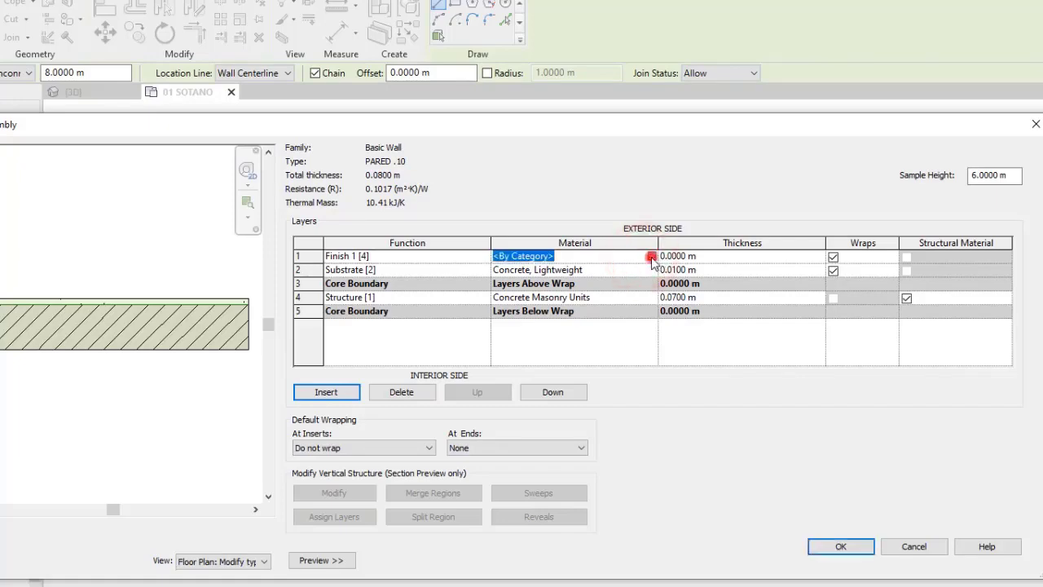
left_click(652, 256)
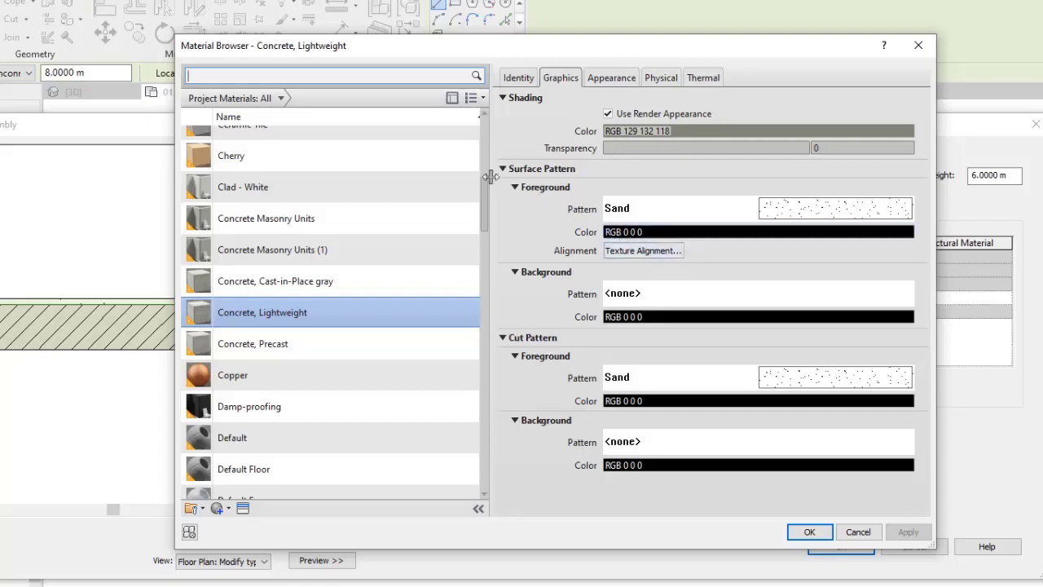
scroll(367, 188, "up", 1)
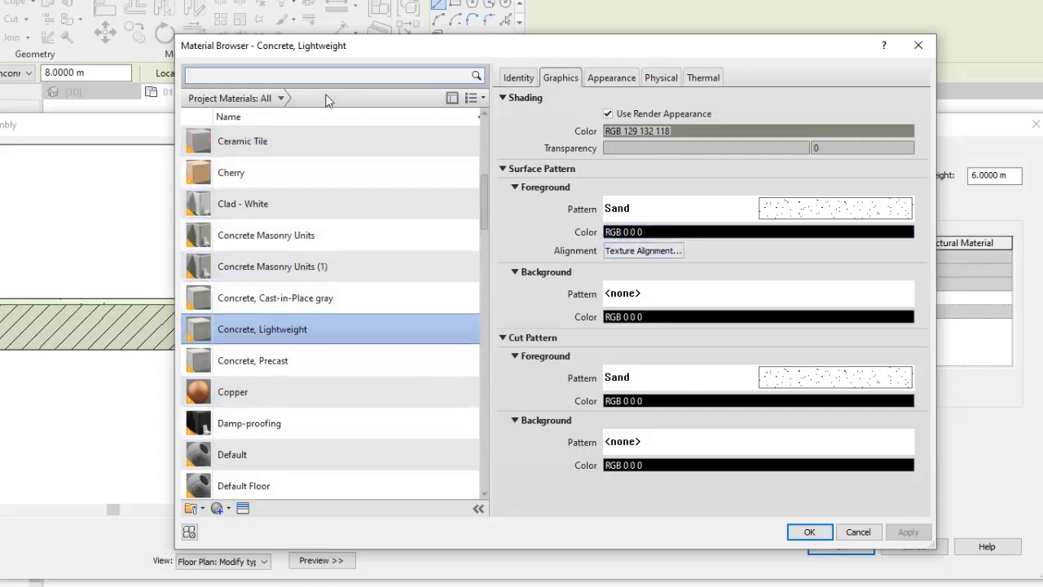
left_click_drag(487, 194, 492, 130)
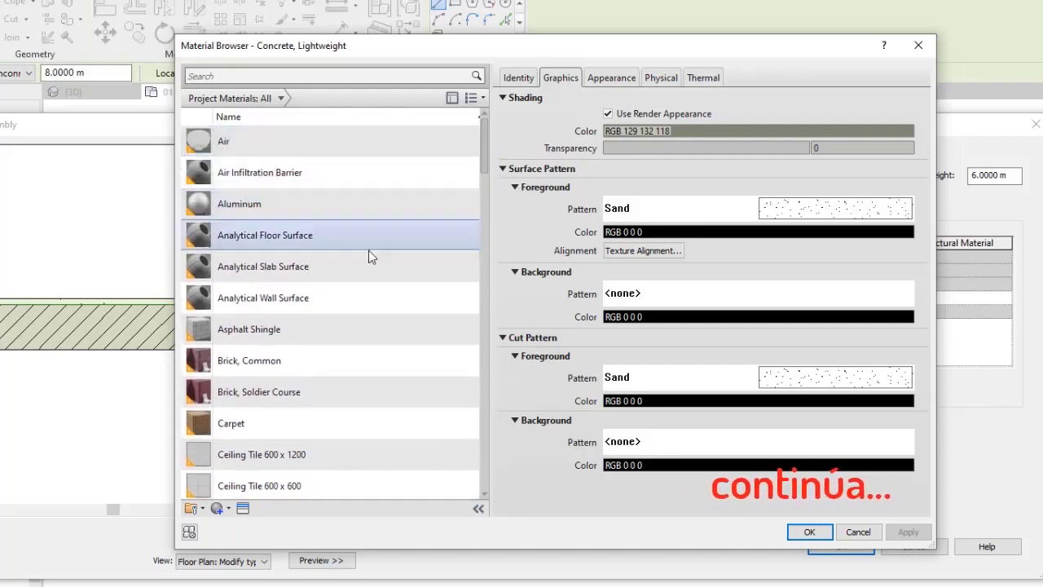